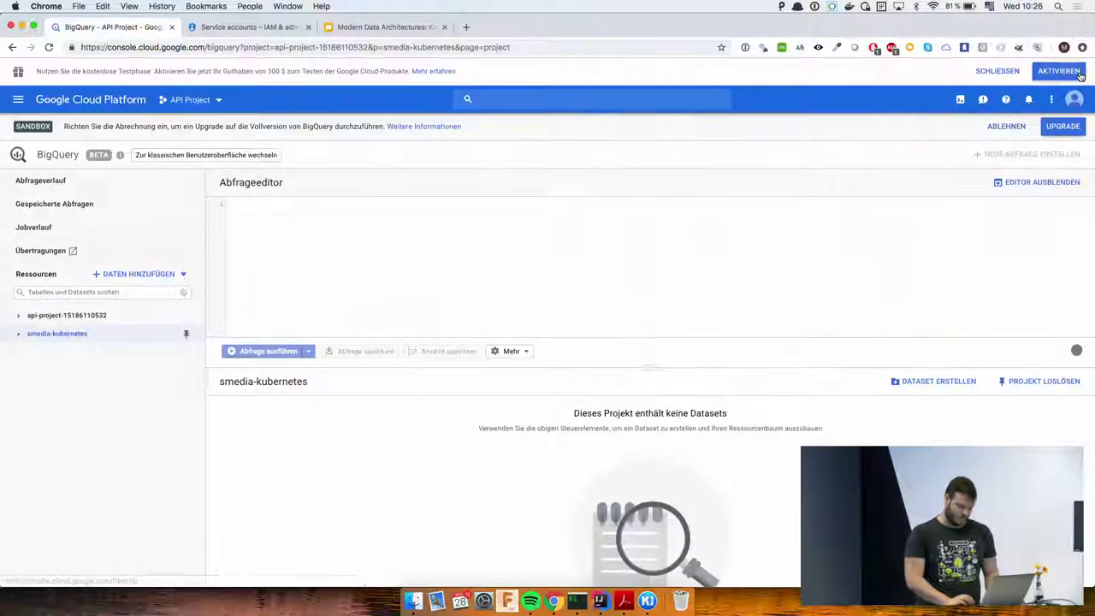
# Switch BigQuery to the other signed-in Google account and open the kafka_to_bigquery data set in the smedia-kubernetes project.
pyautogui.click(1074, 100)
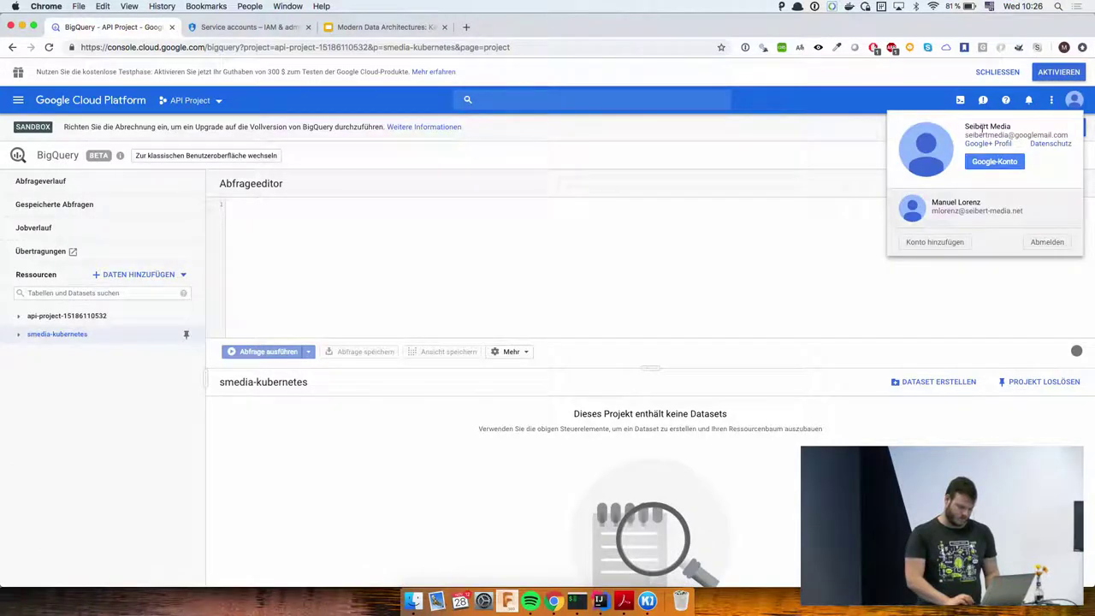
pyautogui.click(975, 206)
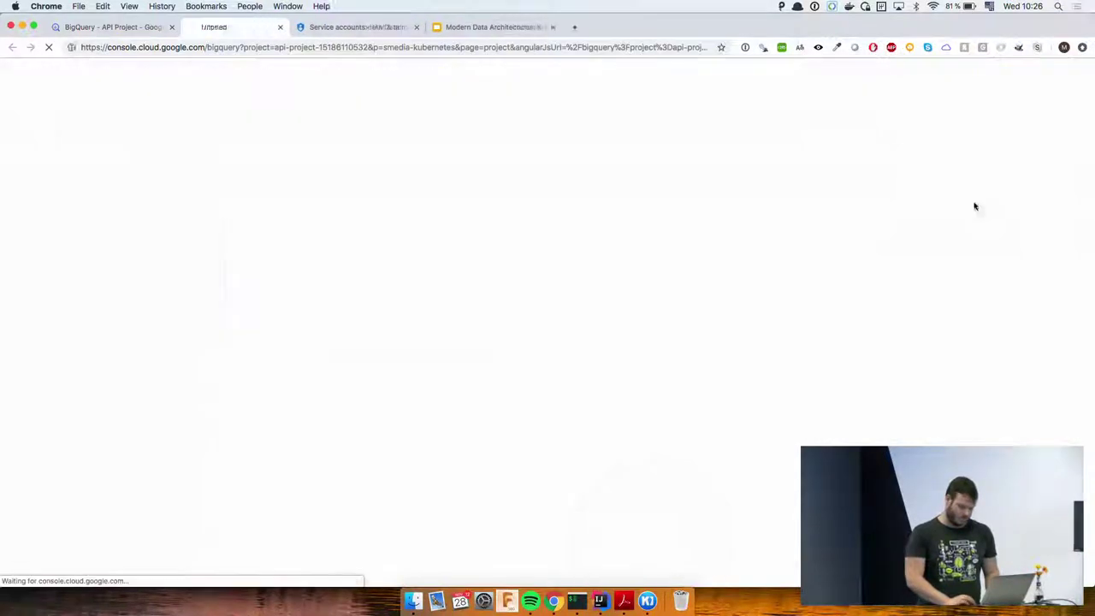
pyautogui.click(172, 27)
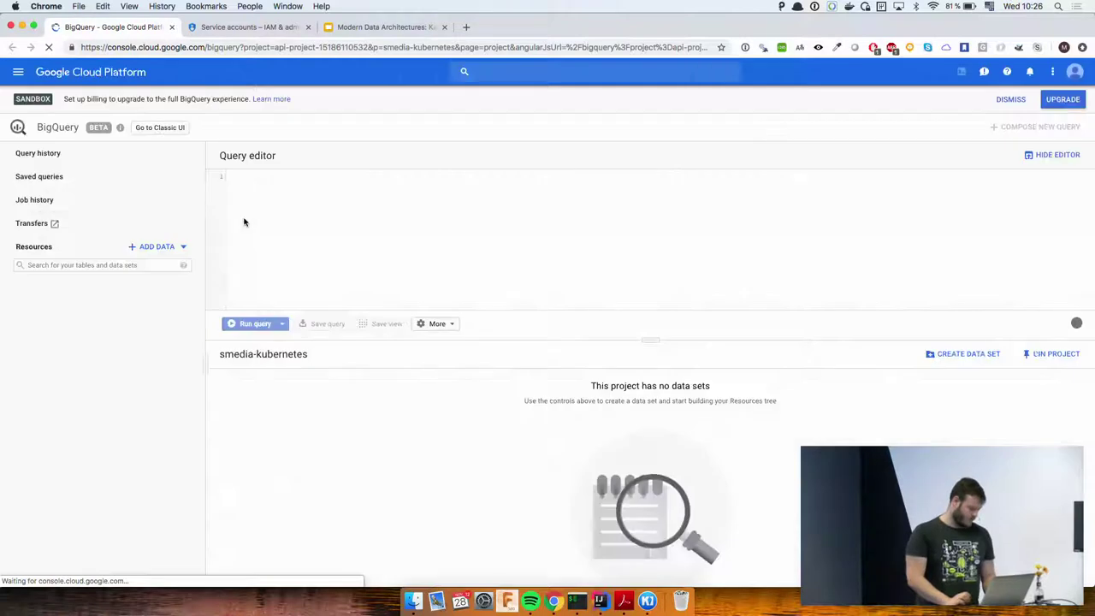
pyautogui.click(23, 308)
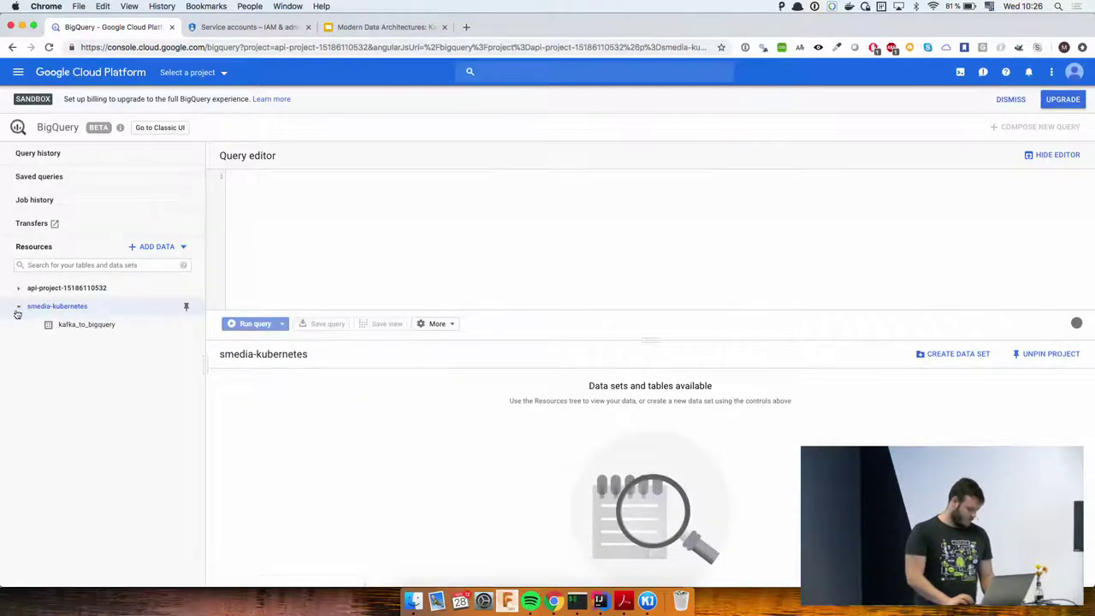
pyautogui.click(109, 326)
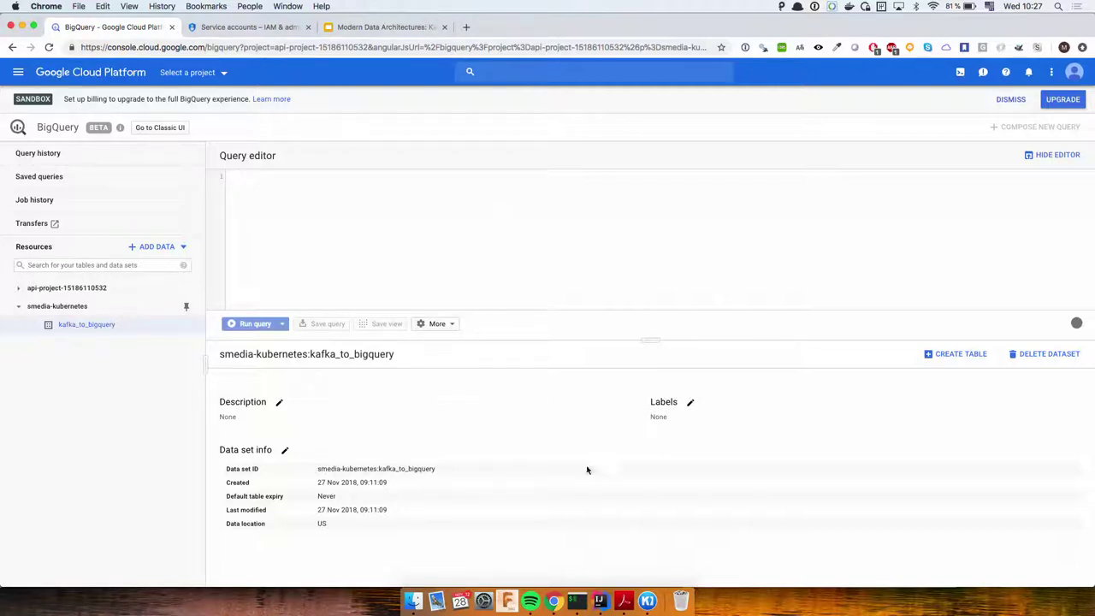
# Switch to iTerm2, maximize the window showing connector.properties, and go to the terminal session prepared for zookeeper.sh.
pyautogui.click(578, 600)
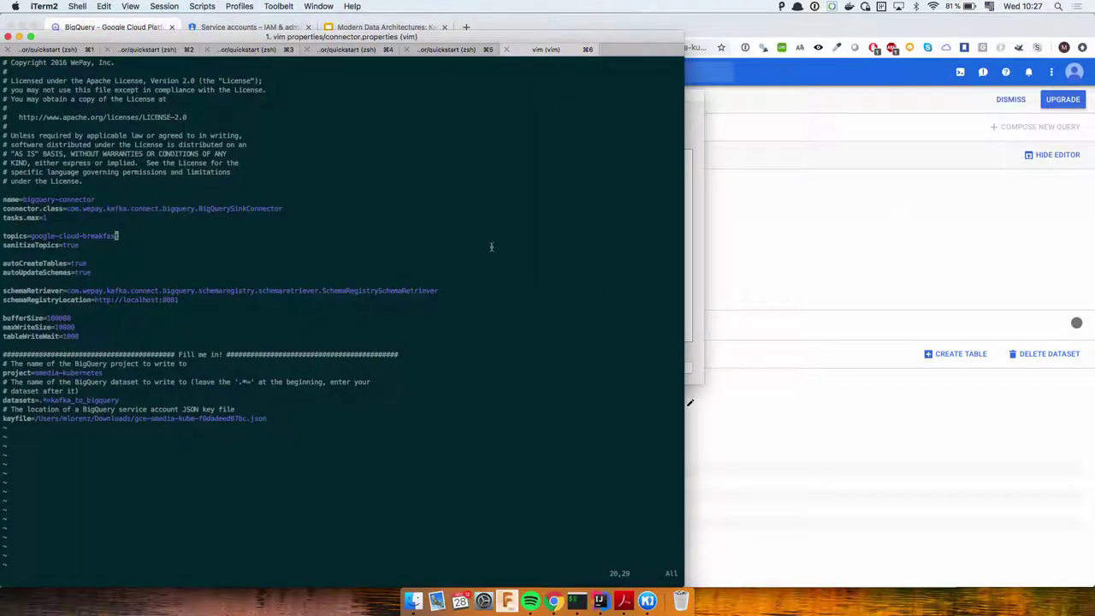
pyautogui.press('super+alt+f')
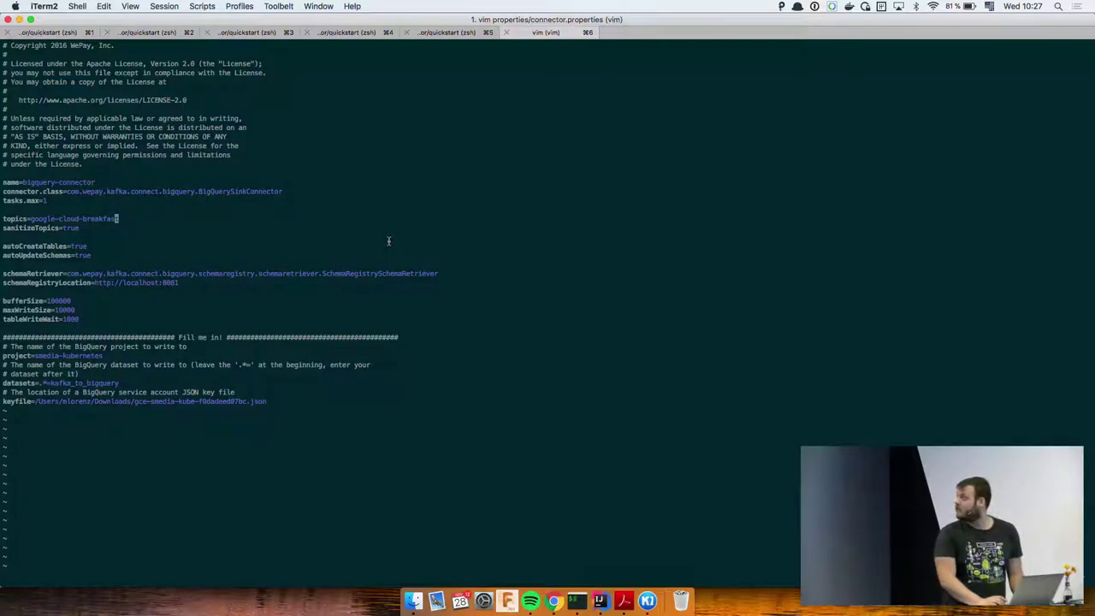
pyautogui.click(362, 201)
pyautogui.press('super+1')
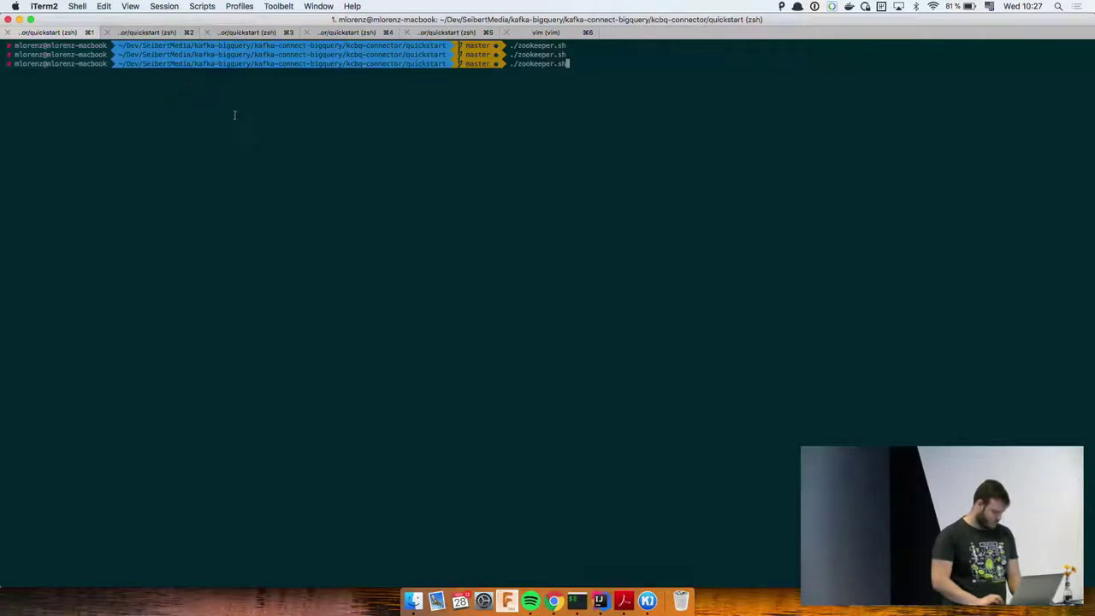
pyautogui.press('super+1')
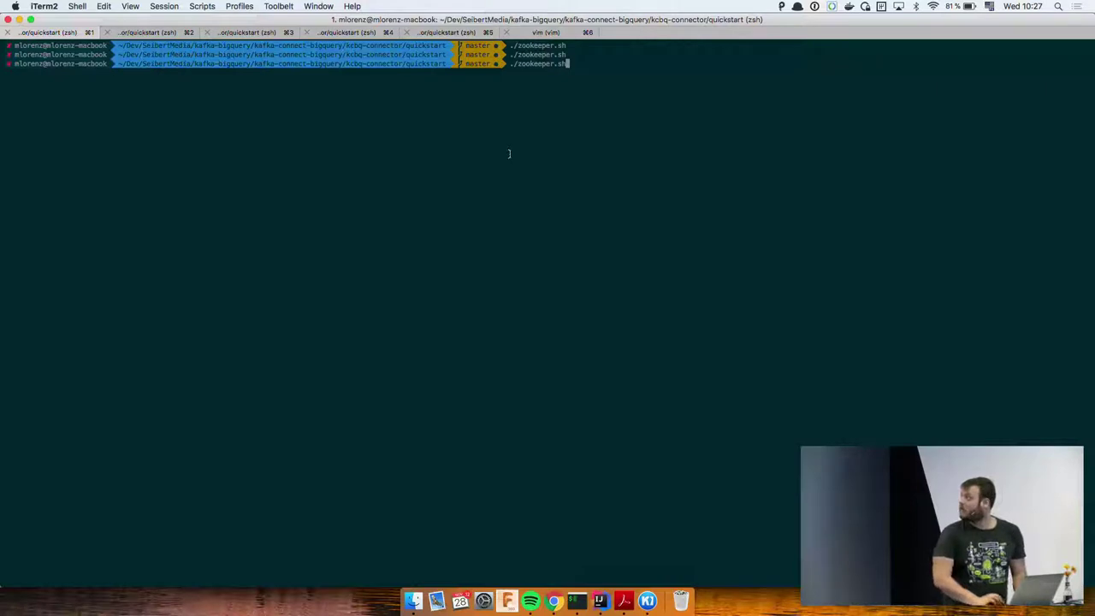
pyautogui.click(319, 12)
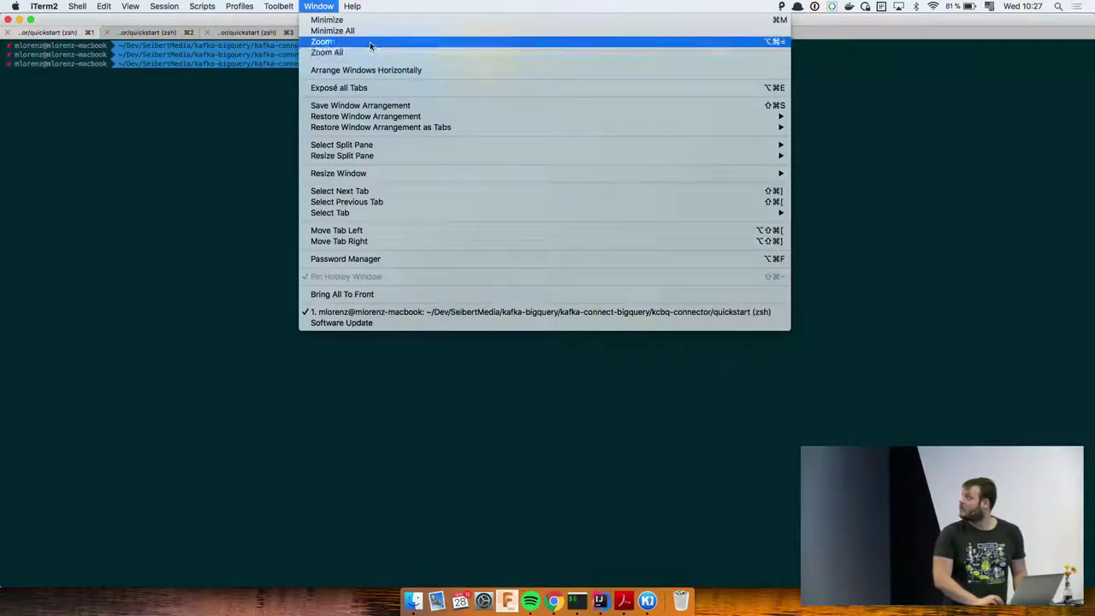
pyautogui.click(369, 41)
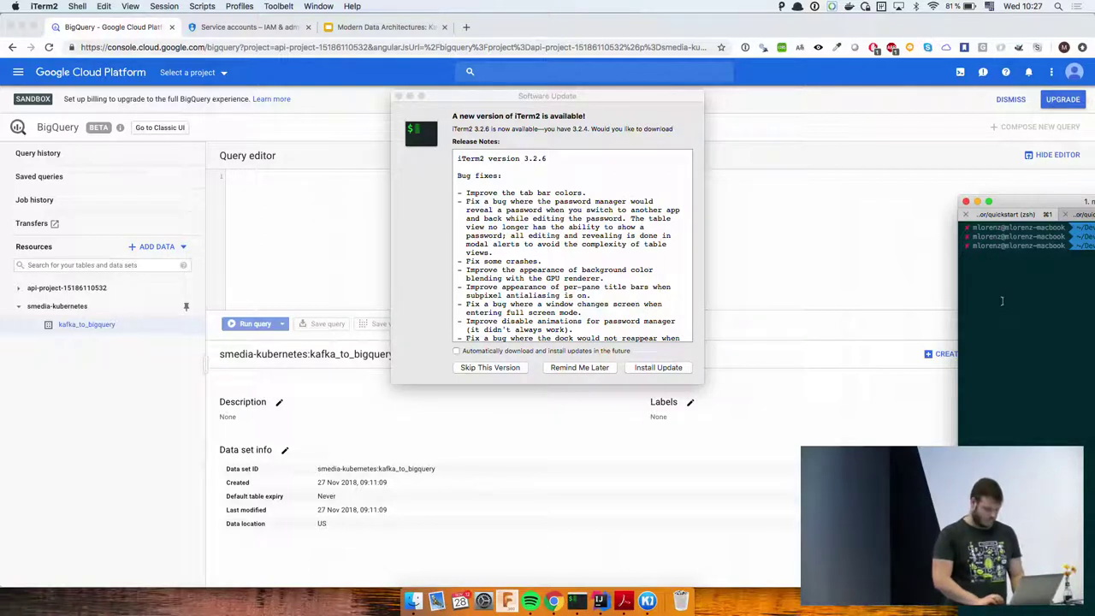
pyautogui.press('super+alt+f')
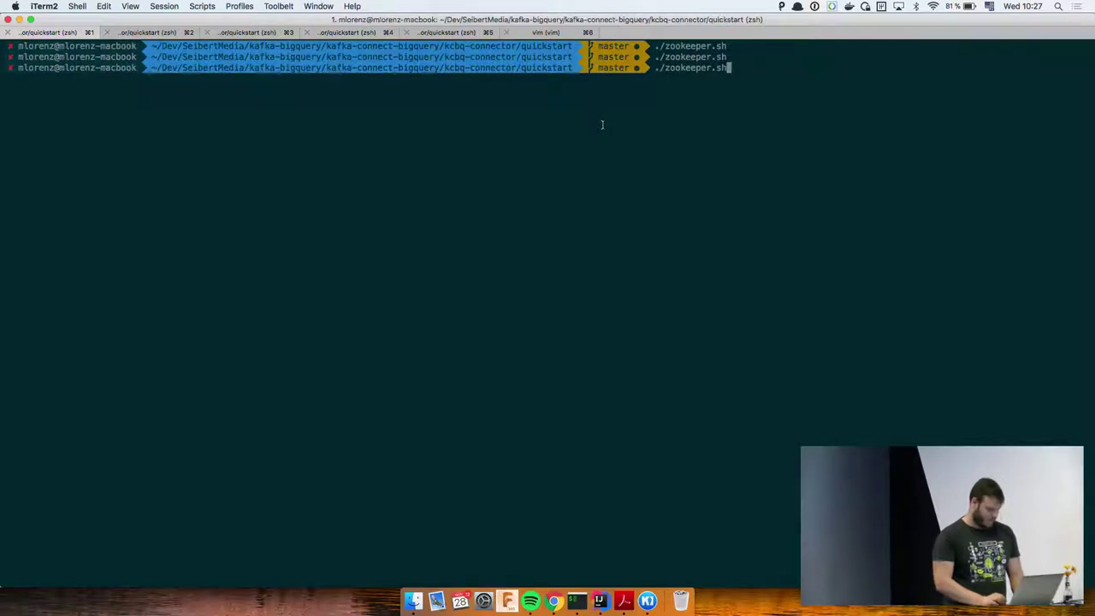
# Enlarge the terminal text, clear the earlier prompts and start ZooKeeper with ./zookeeper.sh.
pyautogui.press('super+plus')
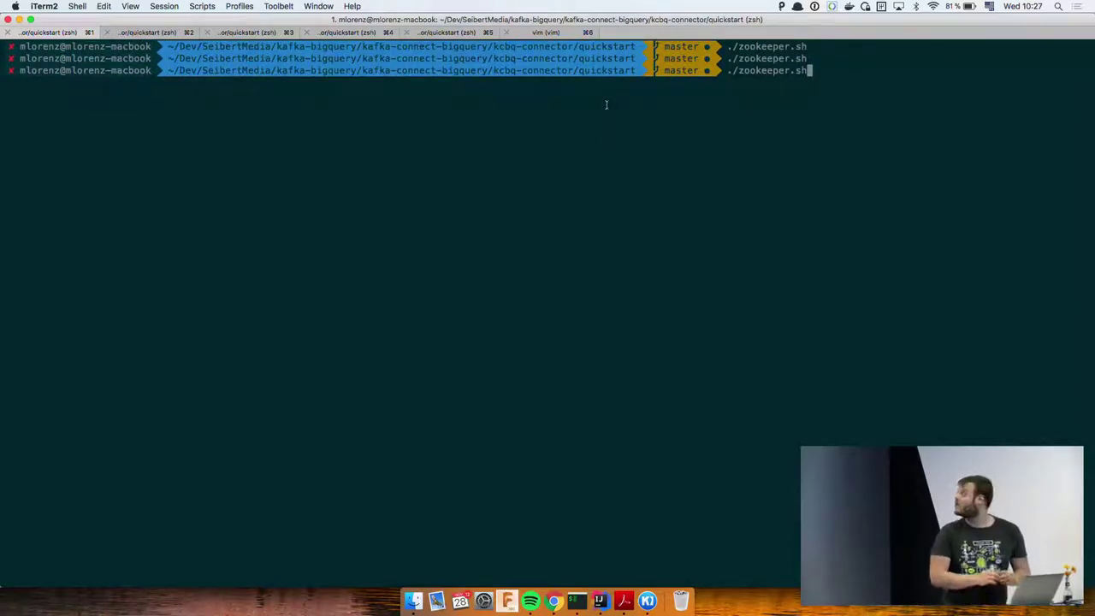
pyautogui.press('super+k')
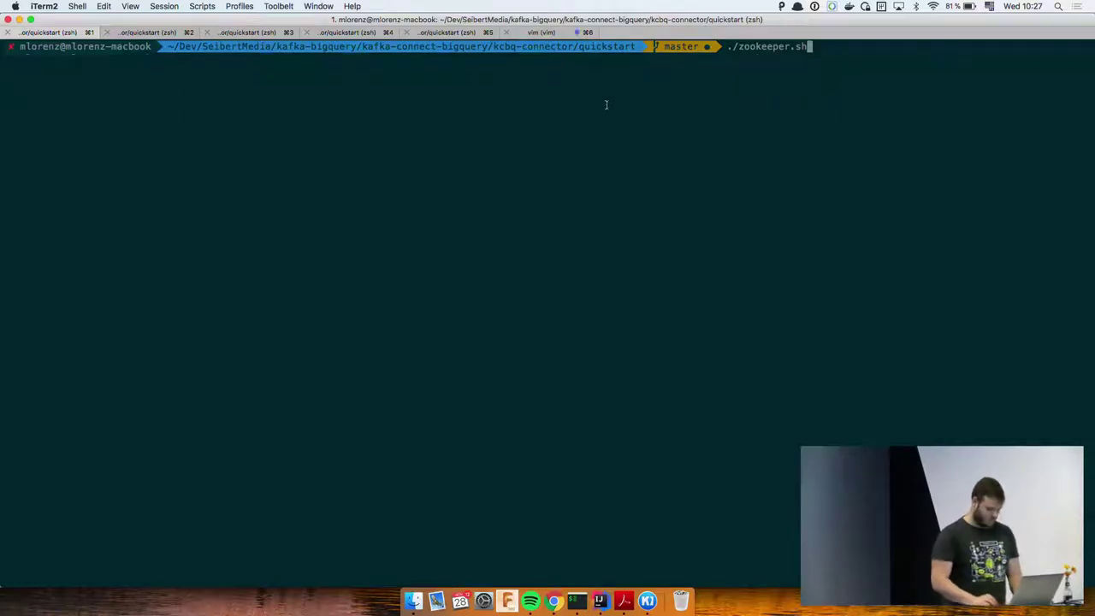
pyautogui.press('super+plus')
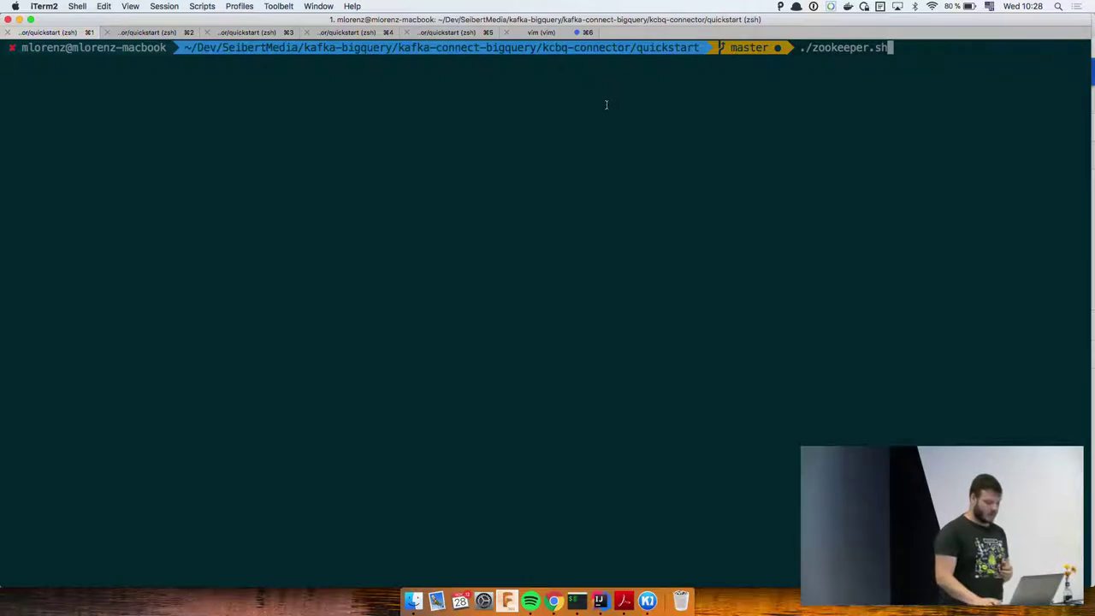
pyautogui.press('Return')
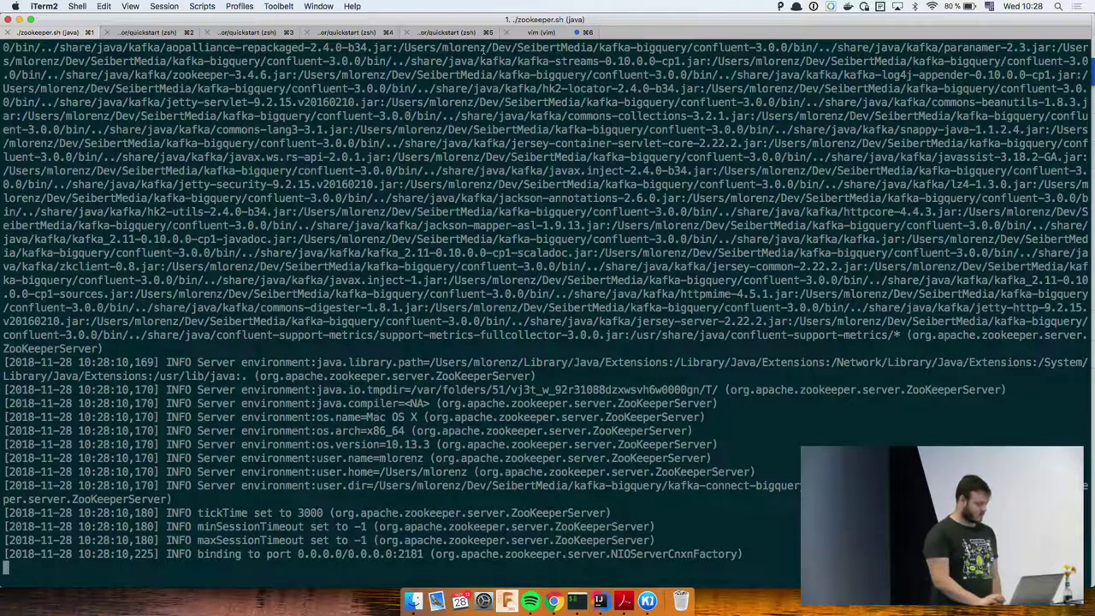
# Start the Kafka broker with ./kafka.sh in the second terminal session, using enlarged text.
pyautogui.click(152, 32)
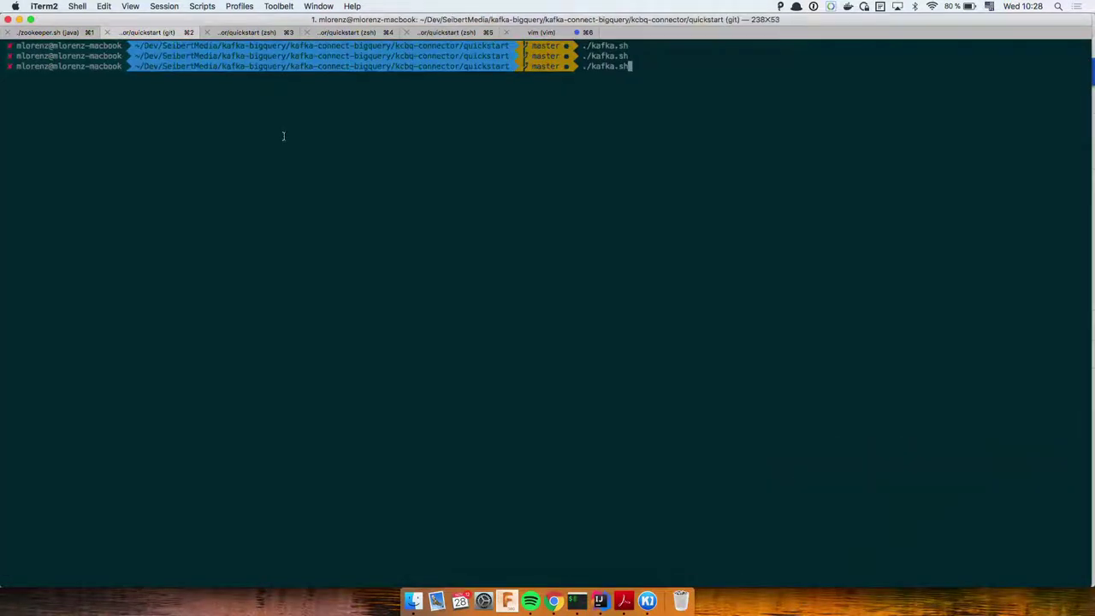
pyautogui.press('super+equal')
pyautogui.press('super+equal')
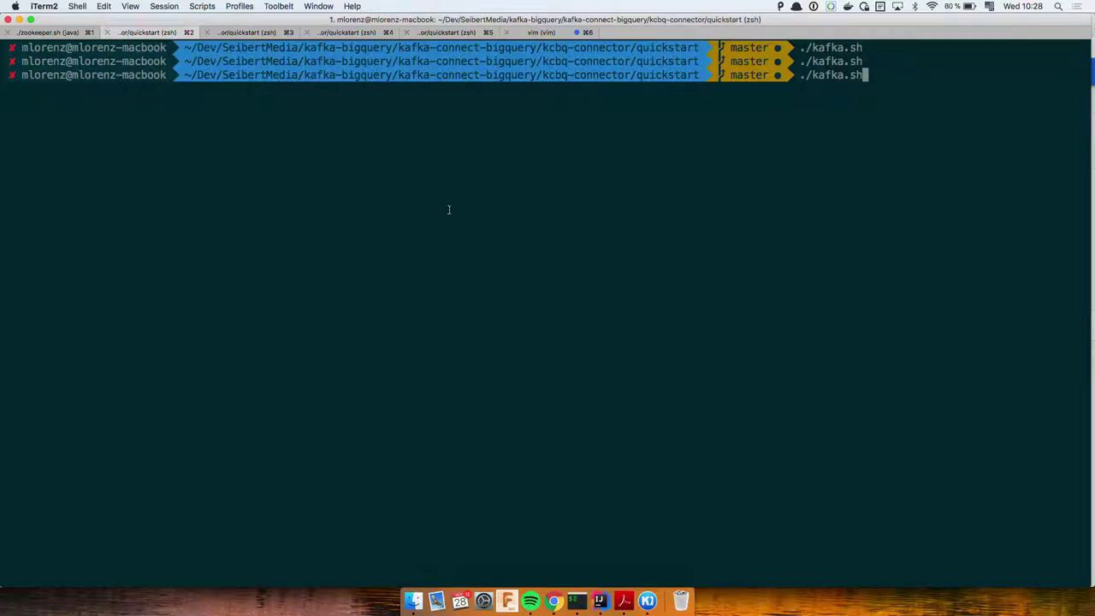
pyautogui.press('Return')
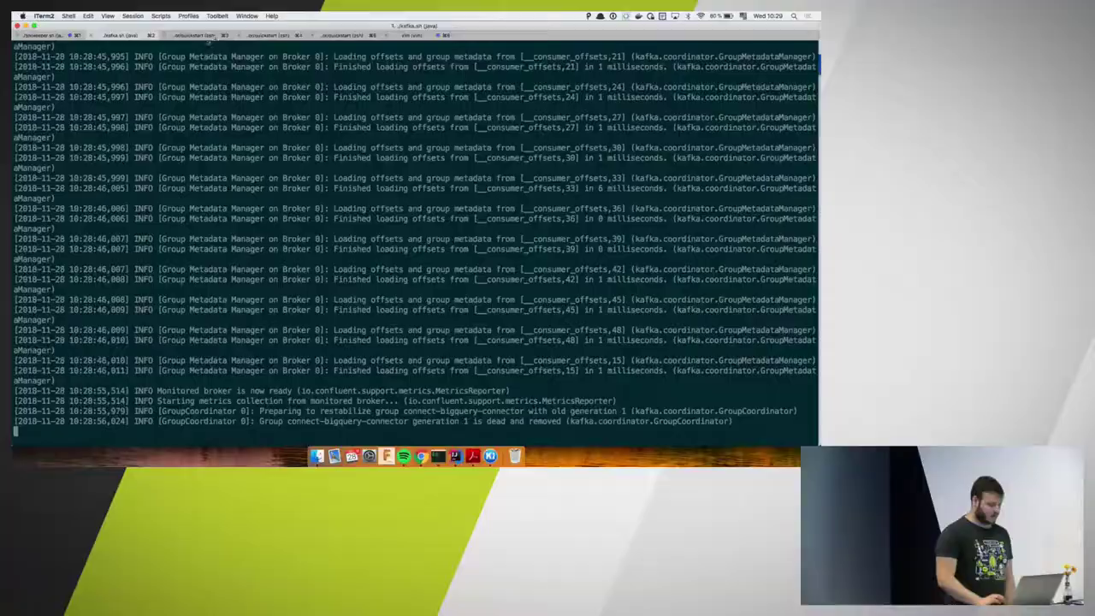
# Start the schema registry with ./schema-registry.sh in the third terminal session, using enlarged text.
pyautogui.press('super+3')
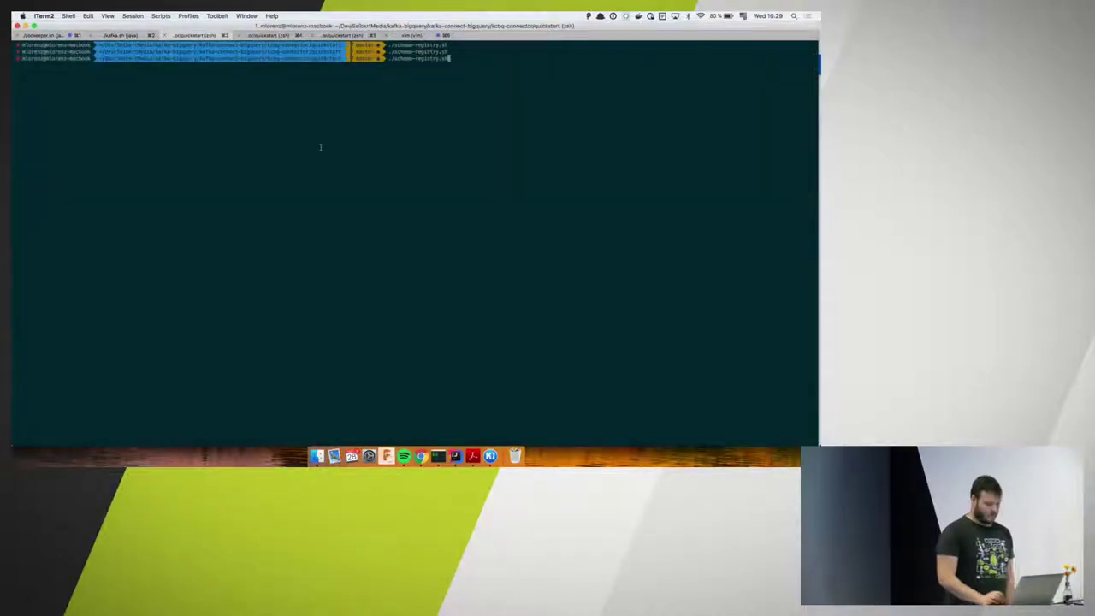
pyautogui.press('super+equal')
pyautogui.press('super+equal')
pyautogui.press('super+equal')
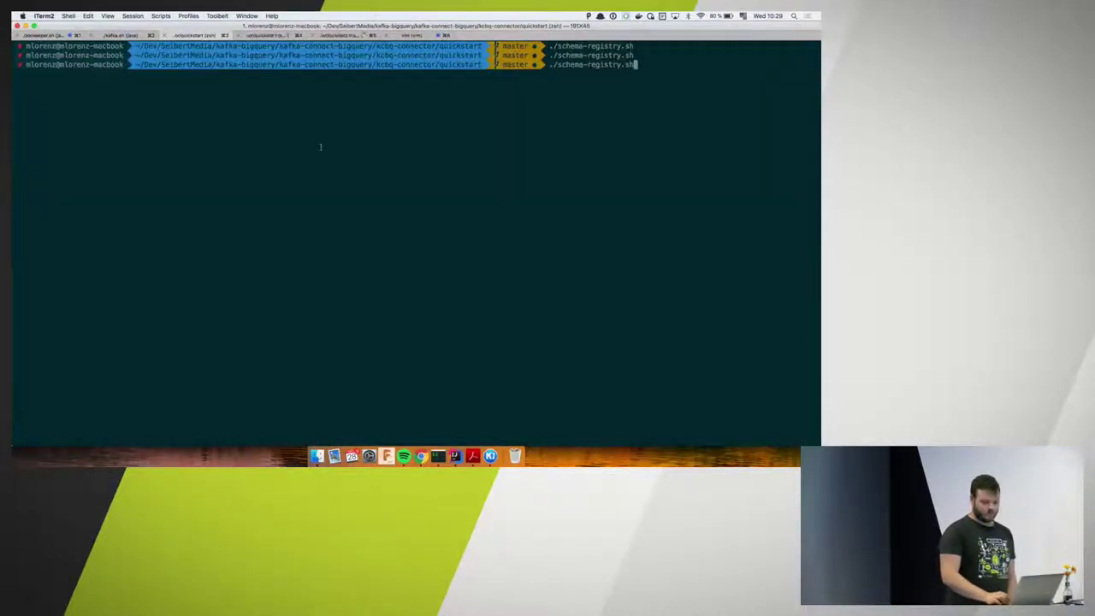
pyautogui.press('super+equal')
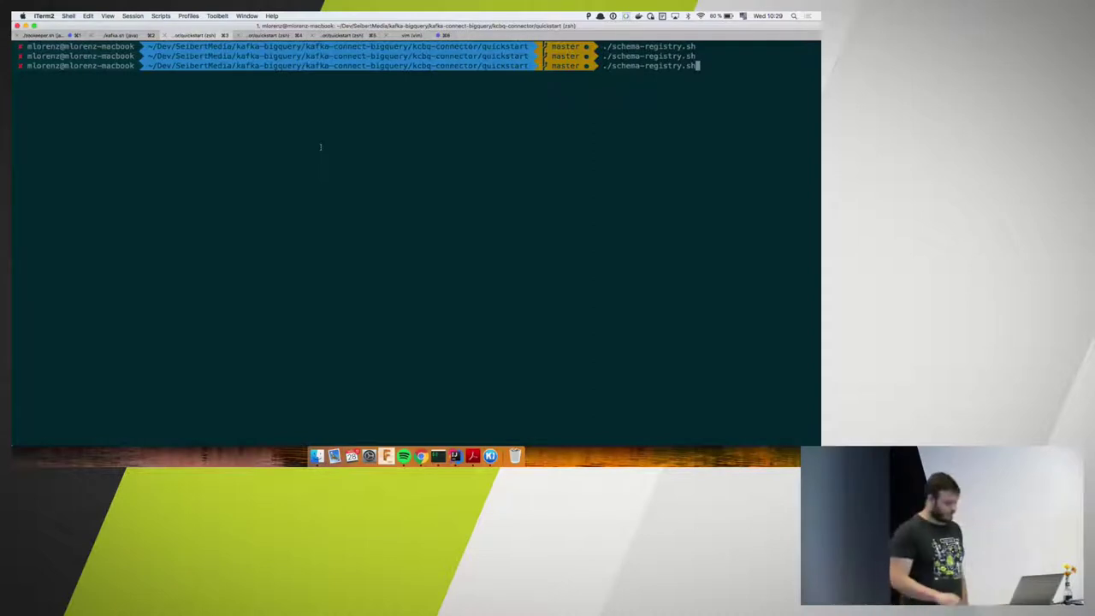
pyautogui.press('Return')
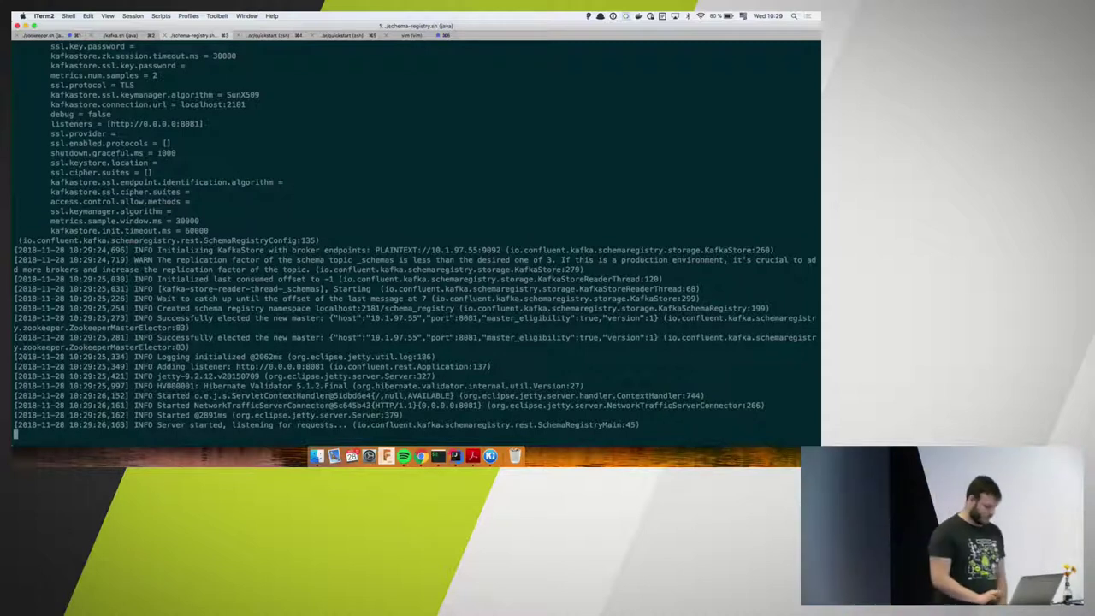
# Start the Avro console producer with ./avro-console-producer.sh in the fourth terminal session, using enlarged text.
pyautogui.click(282, 36)
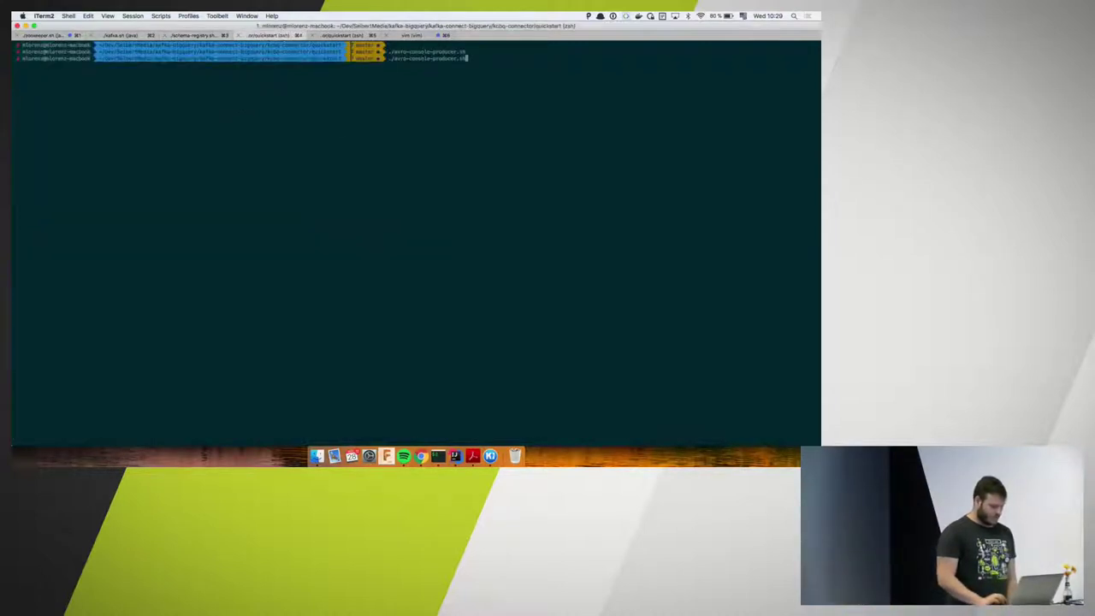
pyautogui.press('Up')
pyautogui.press('super+plus')
pyautogui.press('super+plus')
pyautogui.press('super+plus')
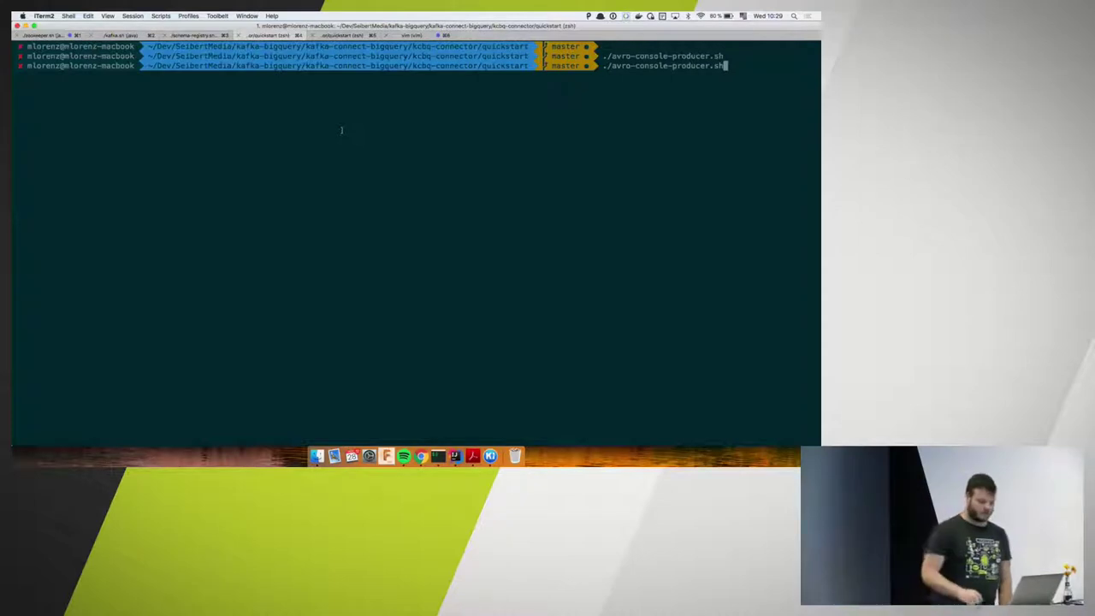
pyautogui.press('Return')
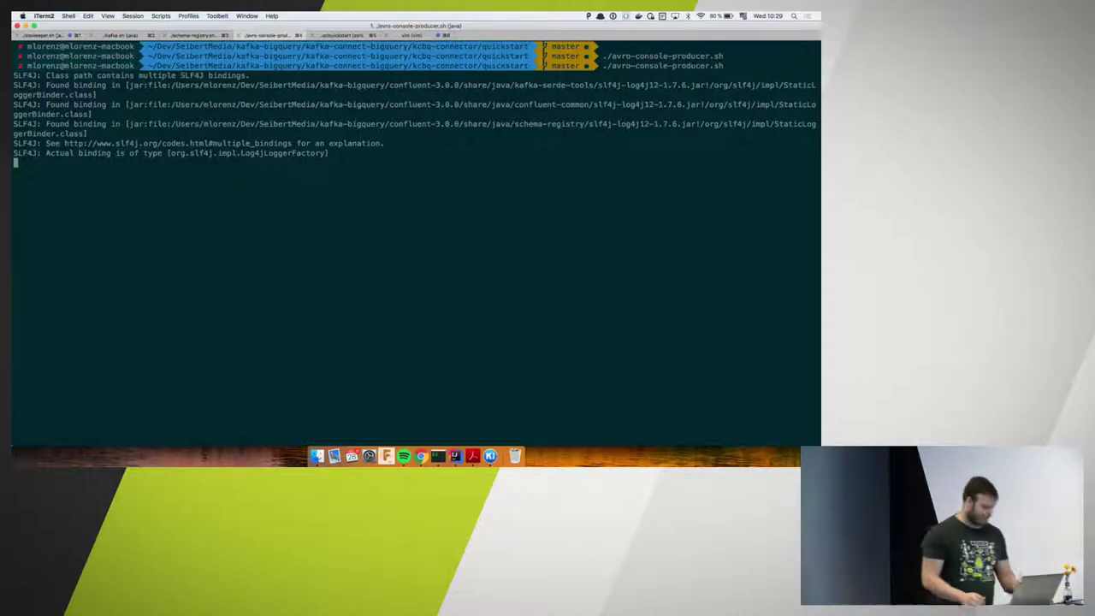
# Send the message {"f1":"Guten Morgen"} through the running Avro console producer.
pyautogui.write('{}')
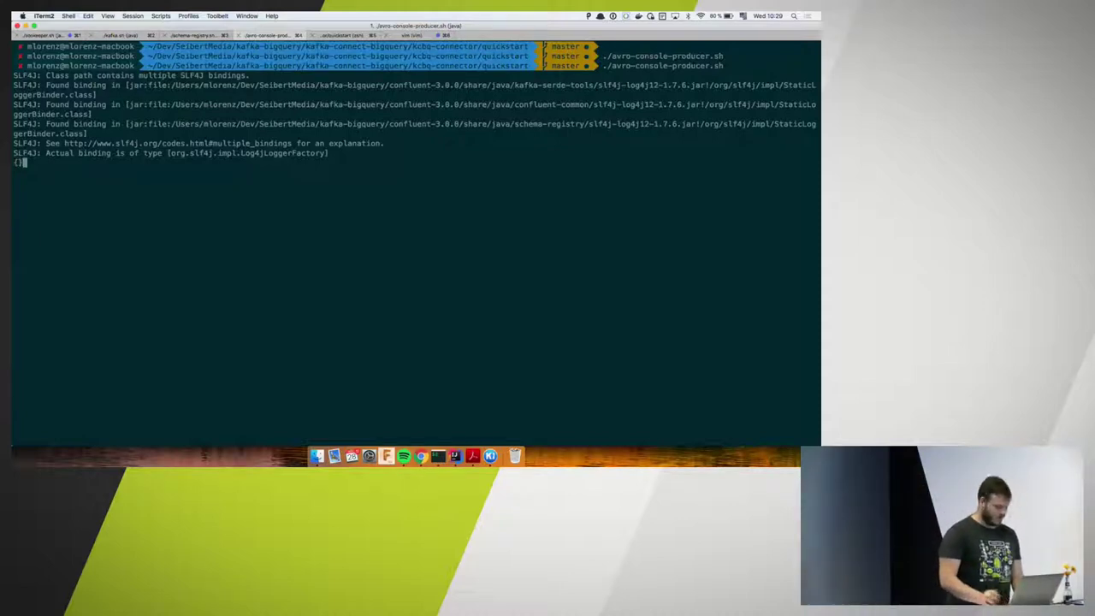
pyautogui.press('Left')
pyautogui.press('BackSpace')
pyautogui.press('BackSpace')
pyautogui.press('BackSpace')
pyautogui.press('BackSpace')
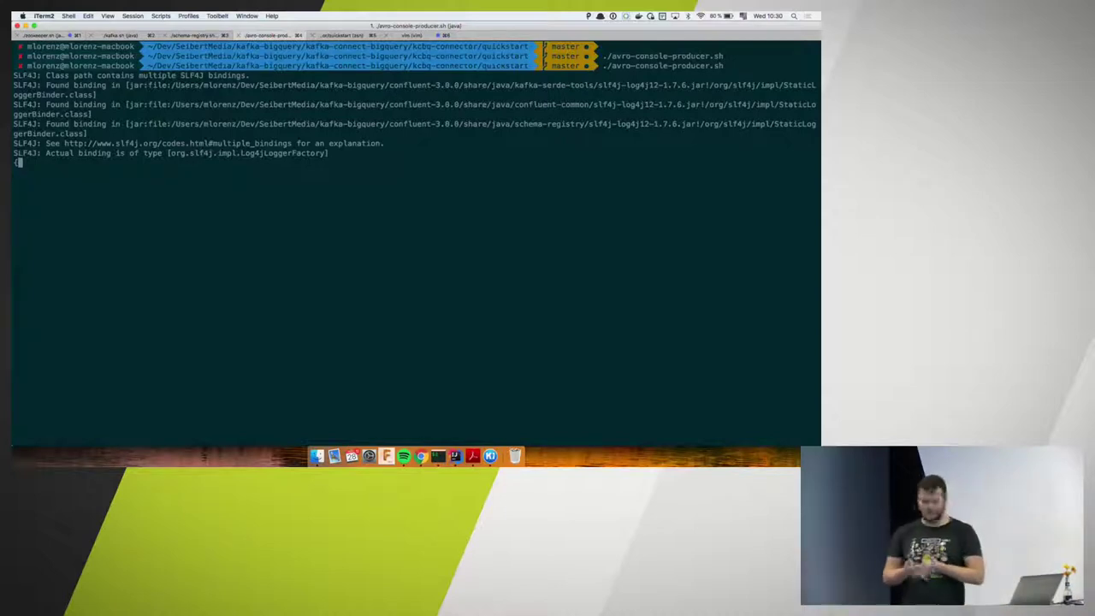
pyautogui.write(':')
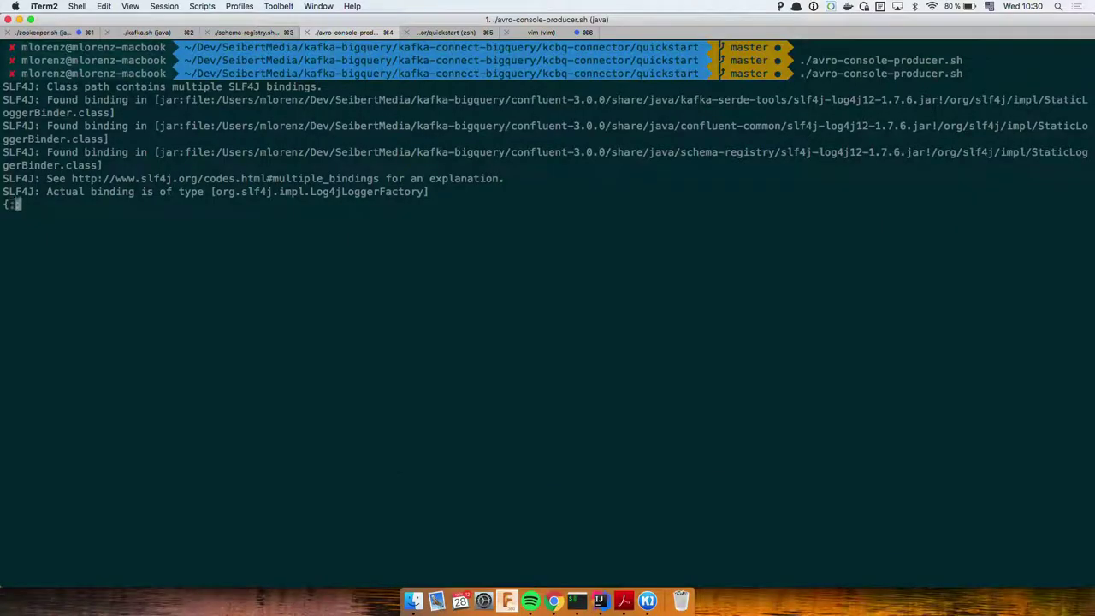
pyautogui.press('BackSpace')
pyautogui.write('"f1"')
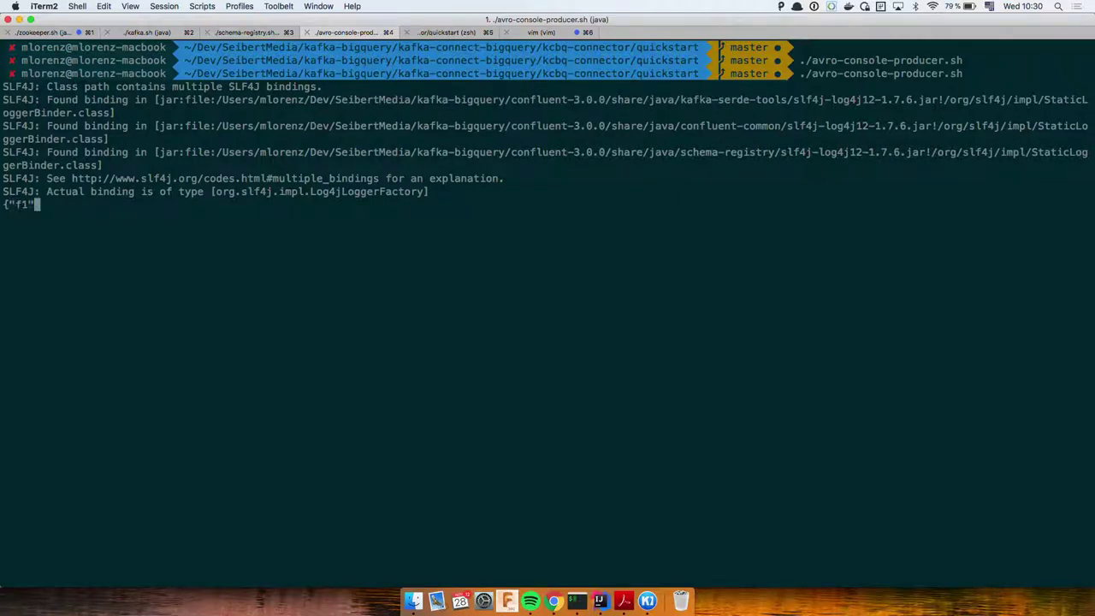
pyautogui.write(':"Guten Morgen"}')
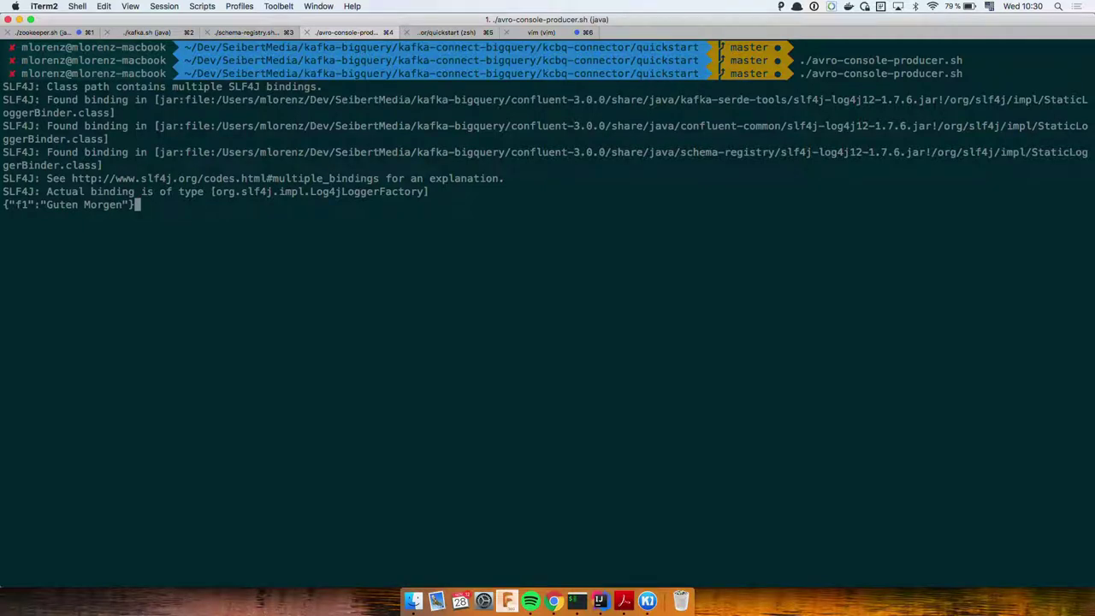
pyautogui.press('Return')
# Check the schema registry, Kafka and ZooKeeper logs for activity from the sent message.
pyautogui.click(260, 32)
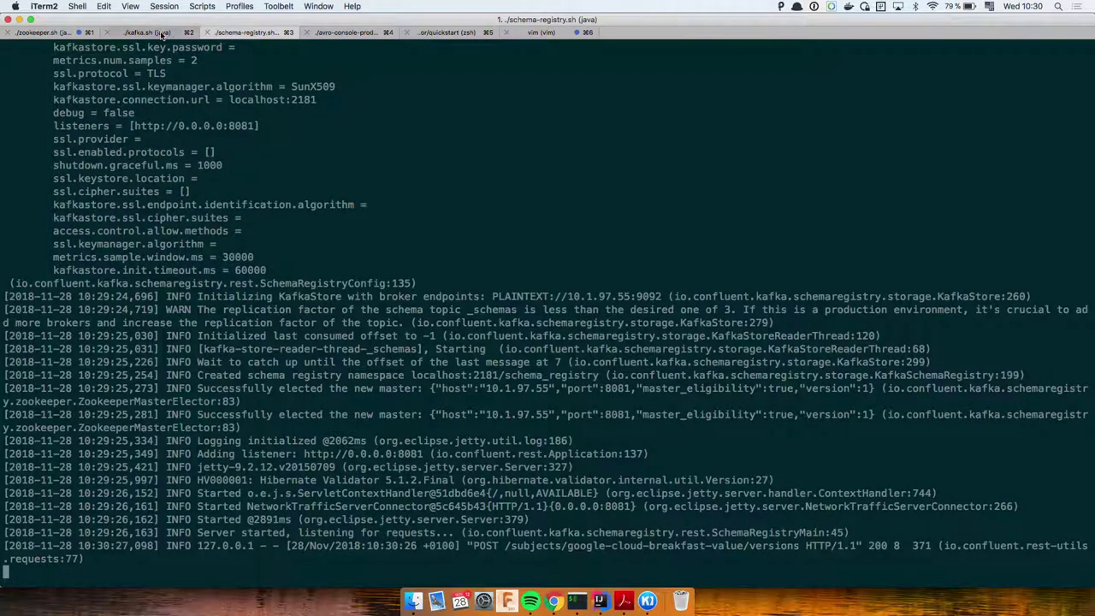
pyautogui.click(162, 35)
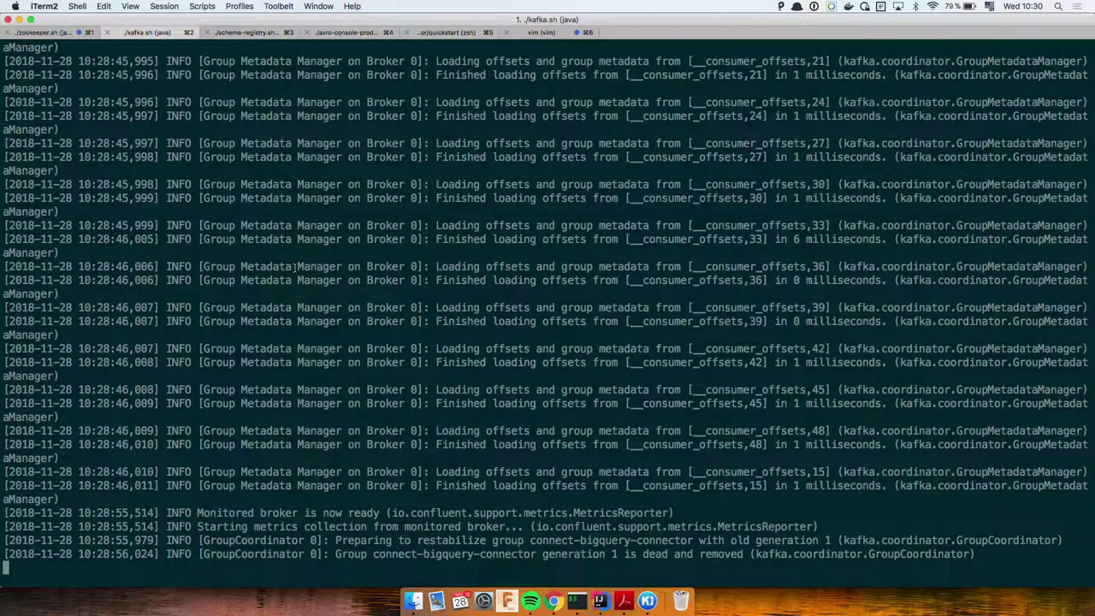
pyautogui.click(69, 35)
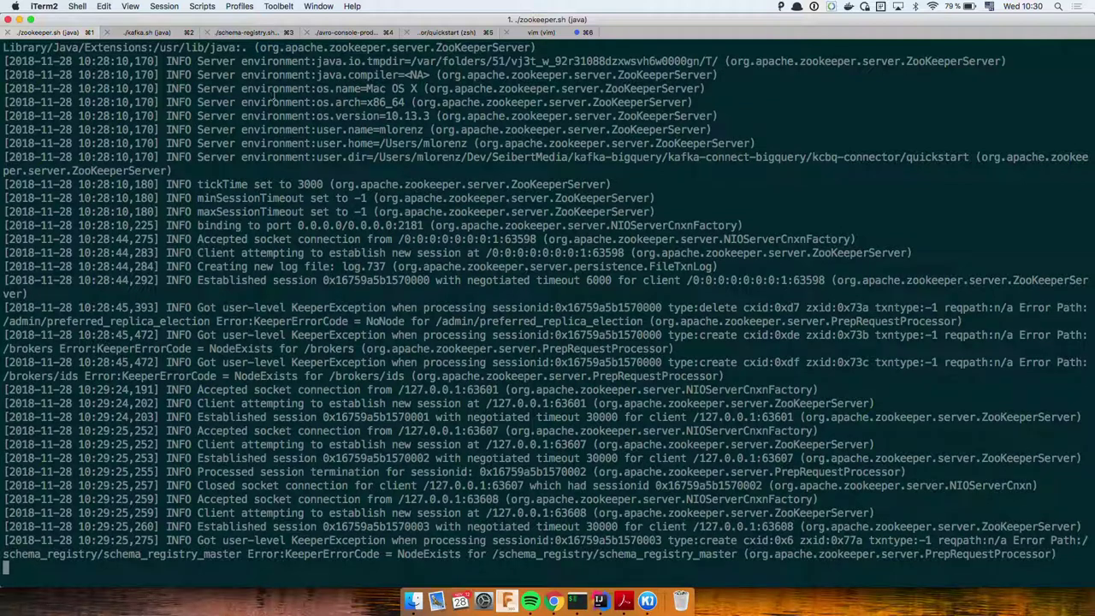
pyautogui.click(254, 32)
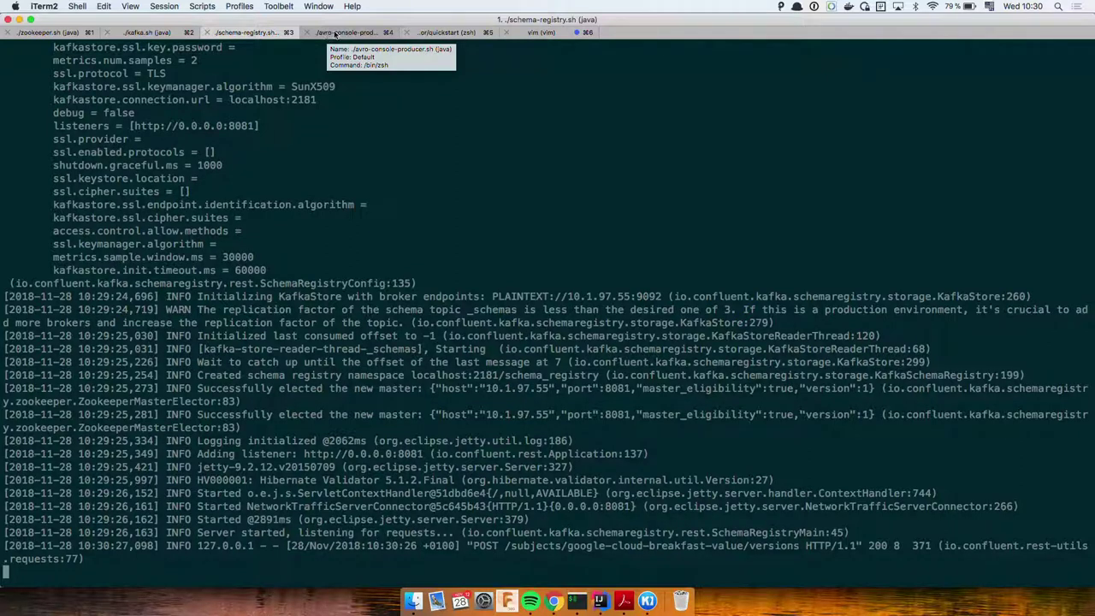
# Enlarge the text of the fifth terminal session holding the prepared ./connector.sh command and remove its trailing space.
pyautogui.click(442, 34)
pyautogui.press('super+plus')
pyautogui.press('super+plus')
pyautogui.press('super+plus')
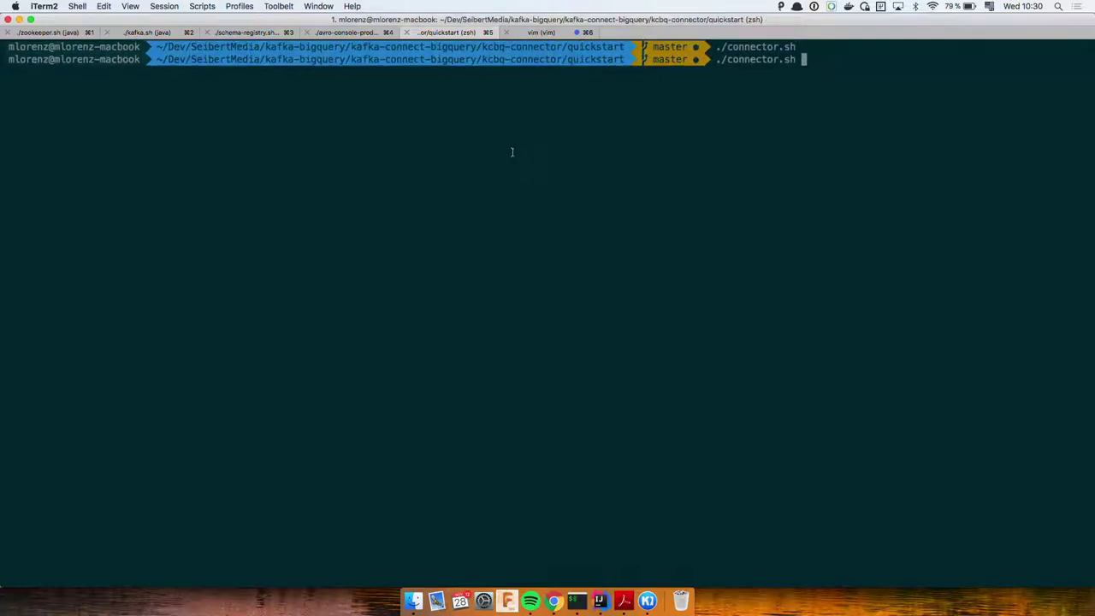
pyautogui.press('super+plus')
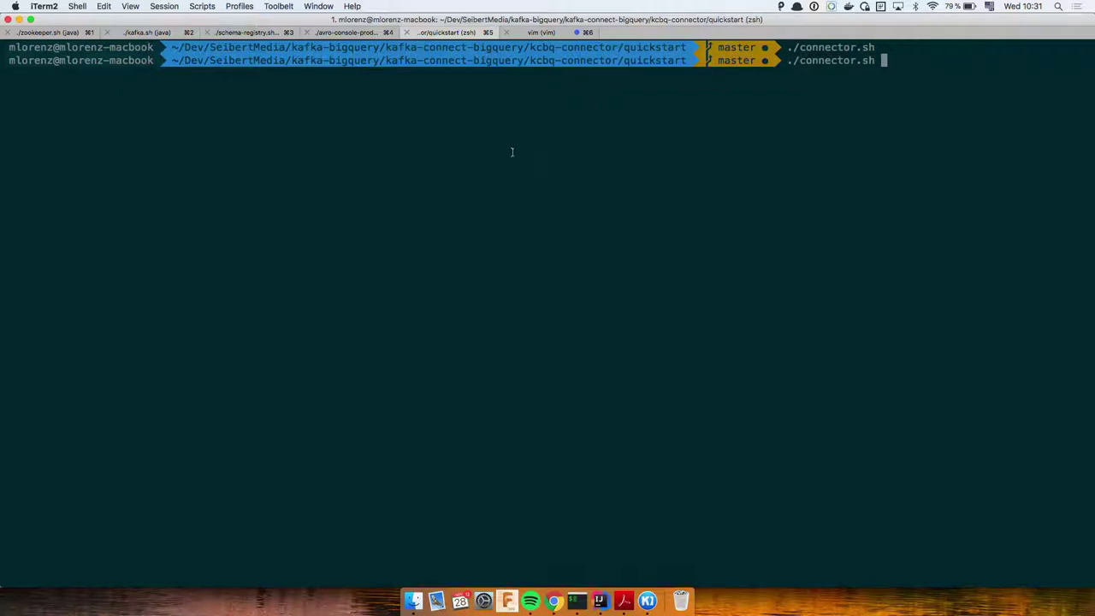
pyautogui.press('BackSpace')
# Review connector.properties in the vim session with enlarged text, including its project, datasets and keyfile settings.
pyautogui.click(552, 32)
pyautogui.press('super+equal')
pyautogui.press('super+equal')
pyautogui.press('super+equal')
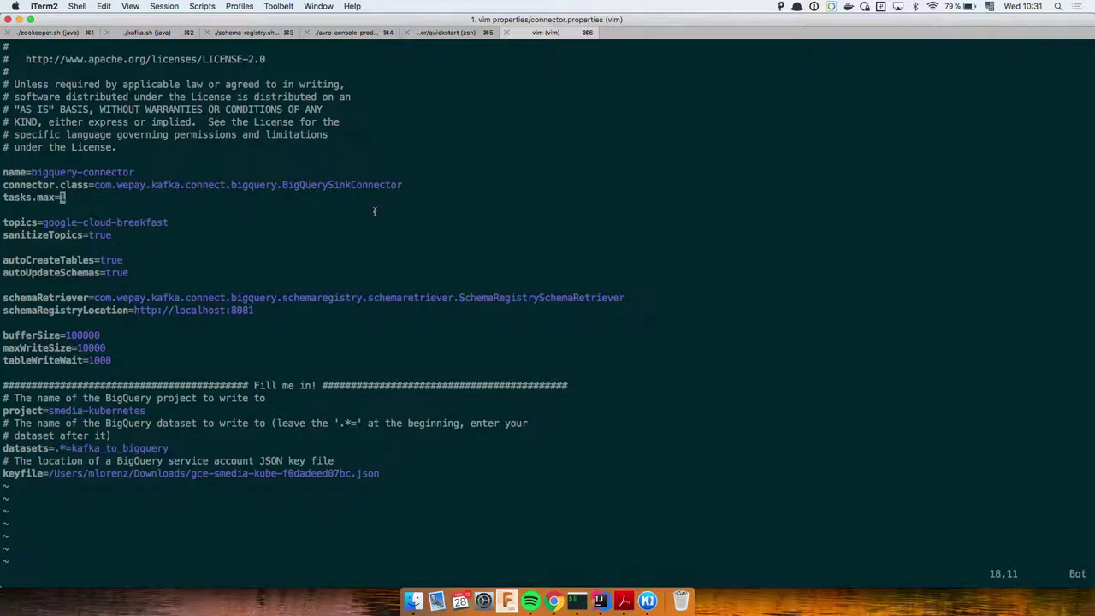
pyautogui.press('super+equal')
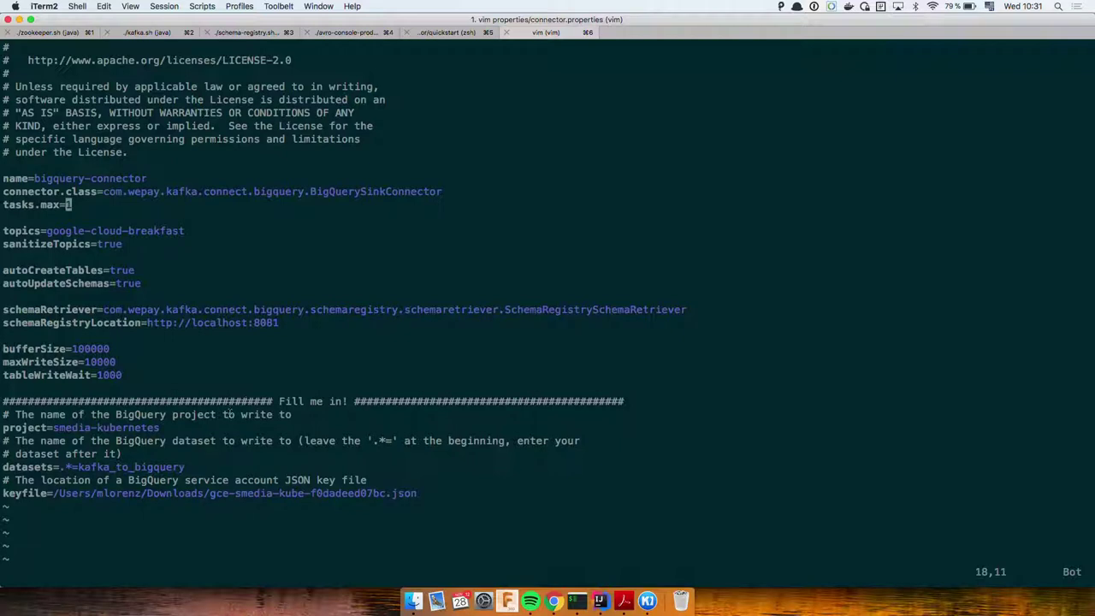
pyautogui.click(154, 427)
pyautogui.click(198, 428)
pyautogui.press('j')
pyautogui.press('j')
pyautogui.press('j')
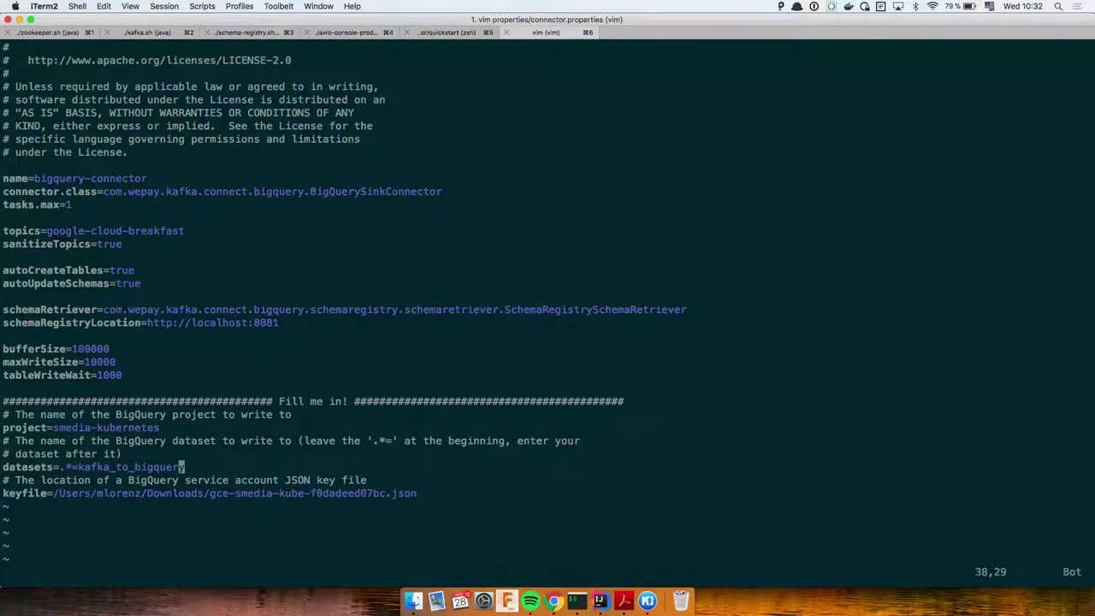
pyautogui.press('j')
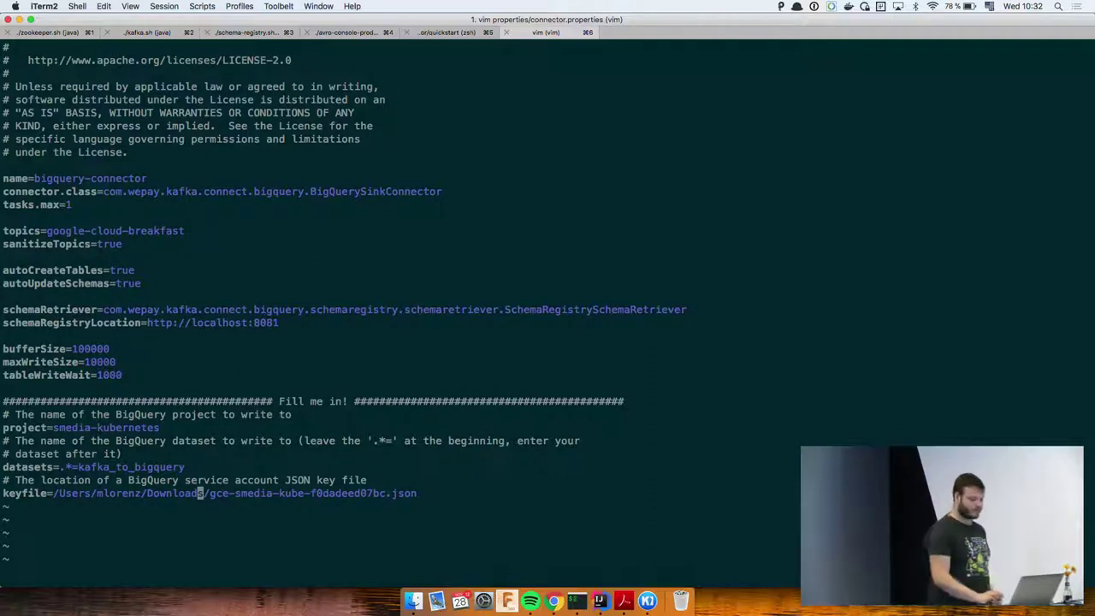
# Start the BigQuery connector with ./connector.sh in the fifth terminal session.
pyautogui.click(437, 34)
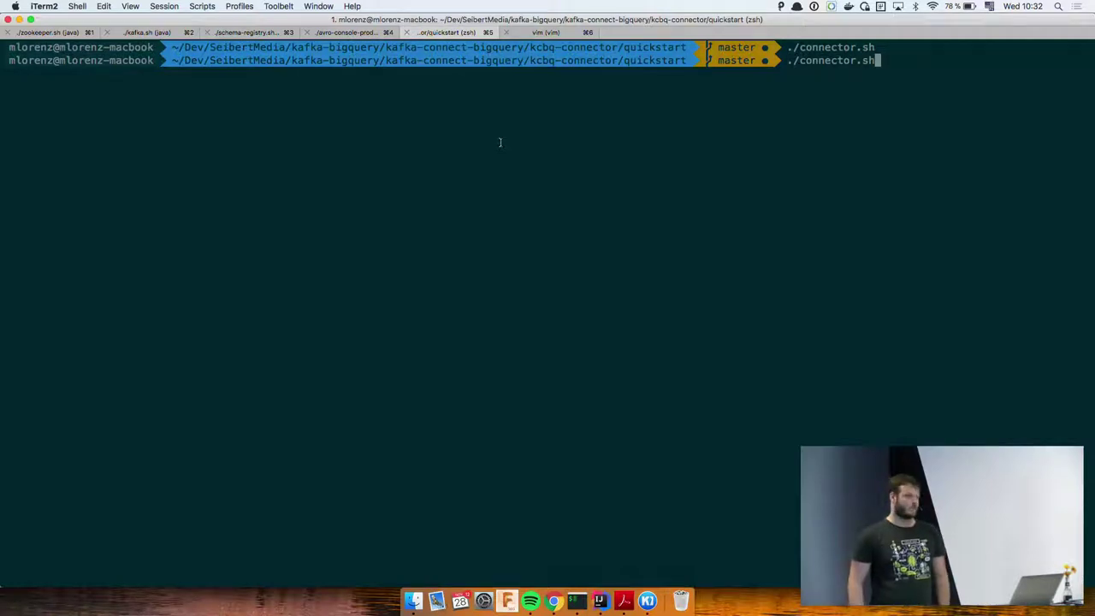
pyautogui.press('Return')
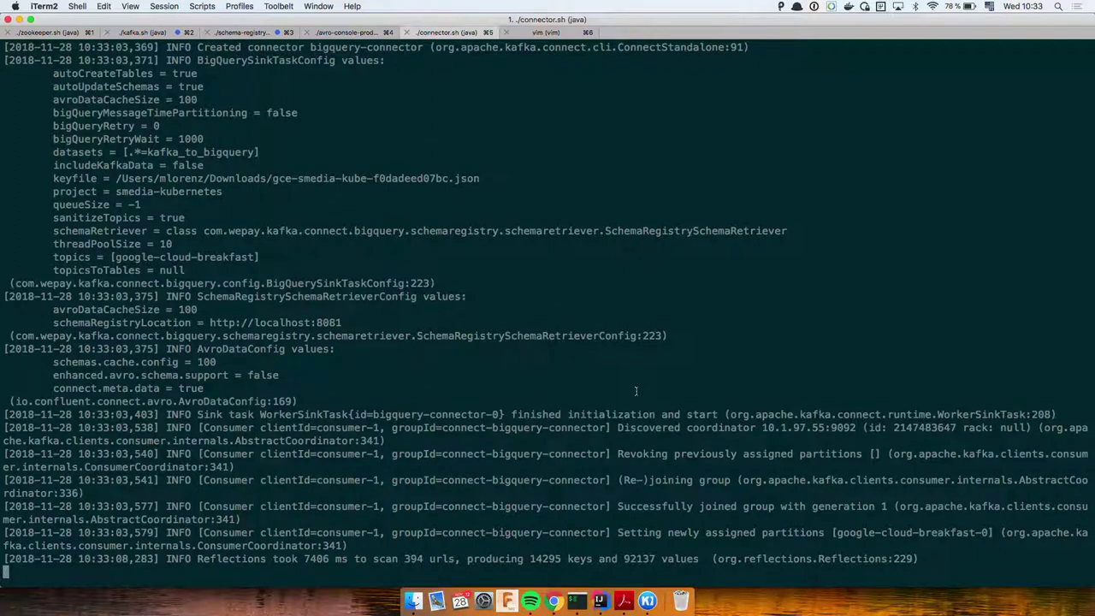
# Switch to BigQuery in Chrome, reload the page and open the google_cloud_breakfast table under kafka_to_bigquery.
pyautogui.click(556, 599)
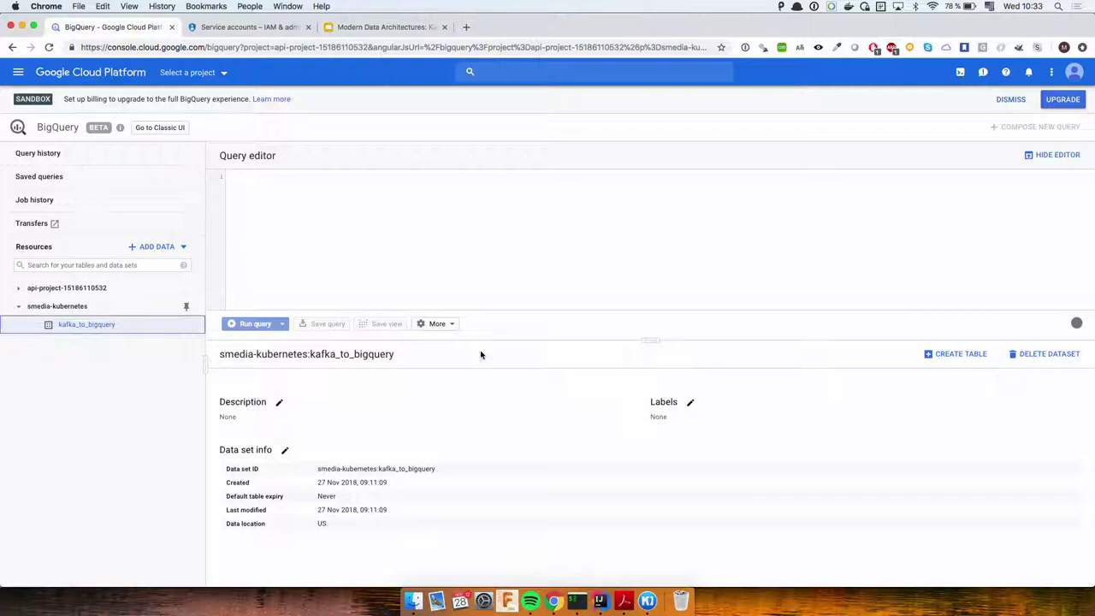
pyautogui.click(144, 427)
pyautogui.press('super+r')
pyautogui.click(34, 324)
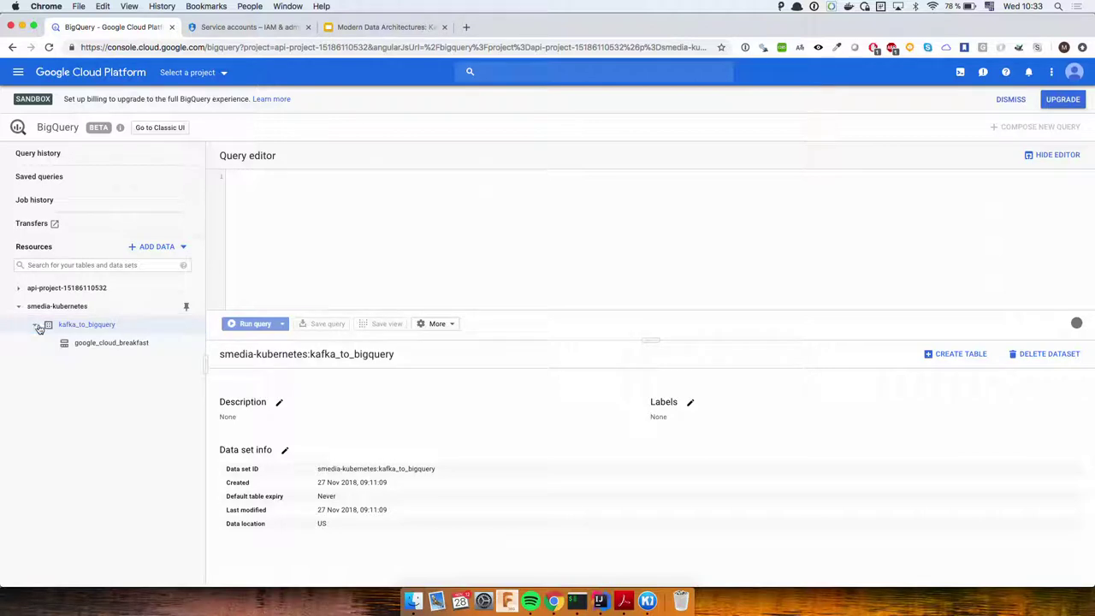
pyautogui.click(97, 343)
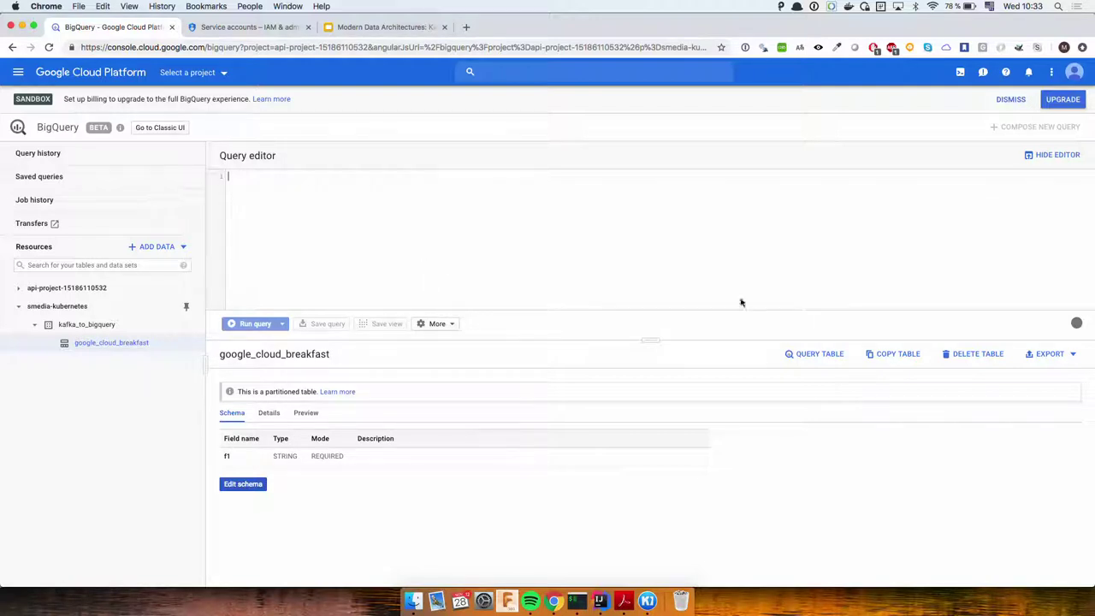
# Try to run a SELECT * query on google_cloud_breakfast for partition 2018-11-28 with LIMIT 1000.
pyautogui.click(809, 355)
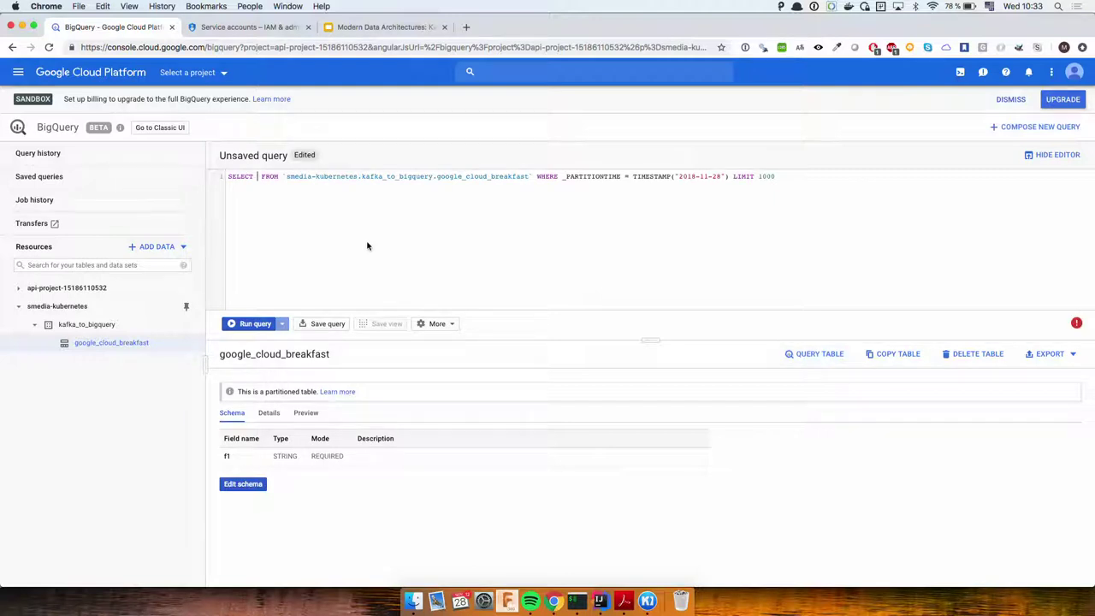
pyautogui.write('*')
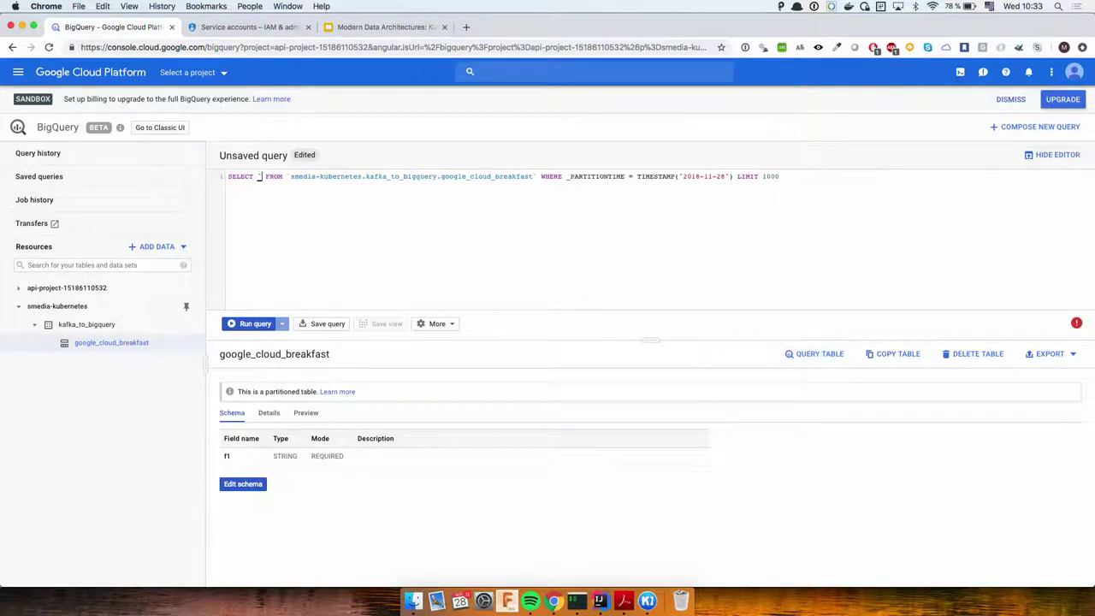
pyautogui.press('BackSpace')
pyautogui.write('*')
pyautogui.click(255, 324)
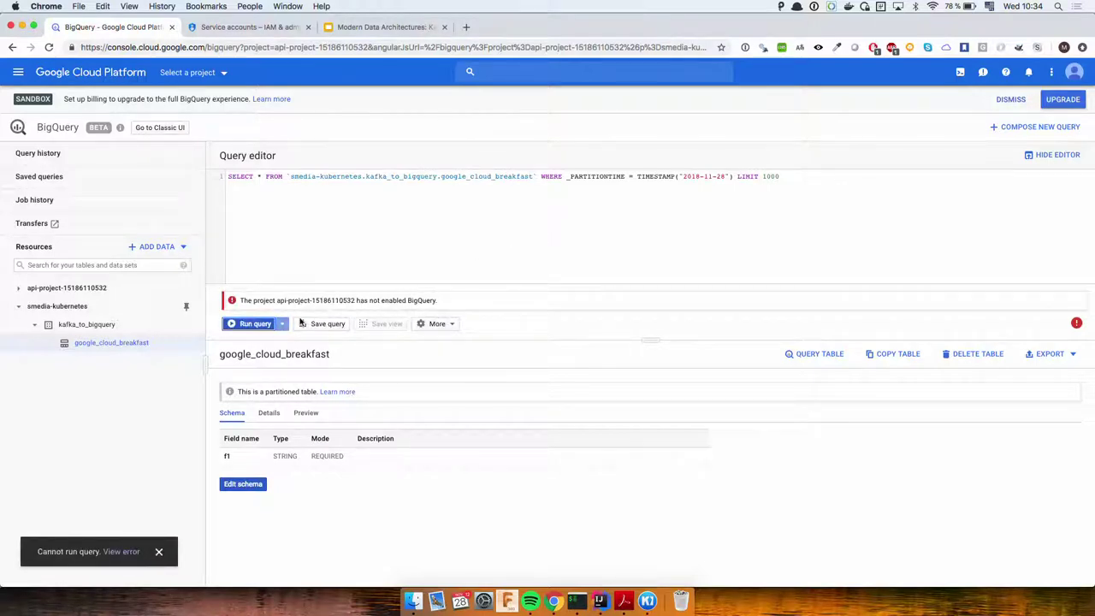
pyautogui.click(1075, 75)
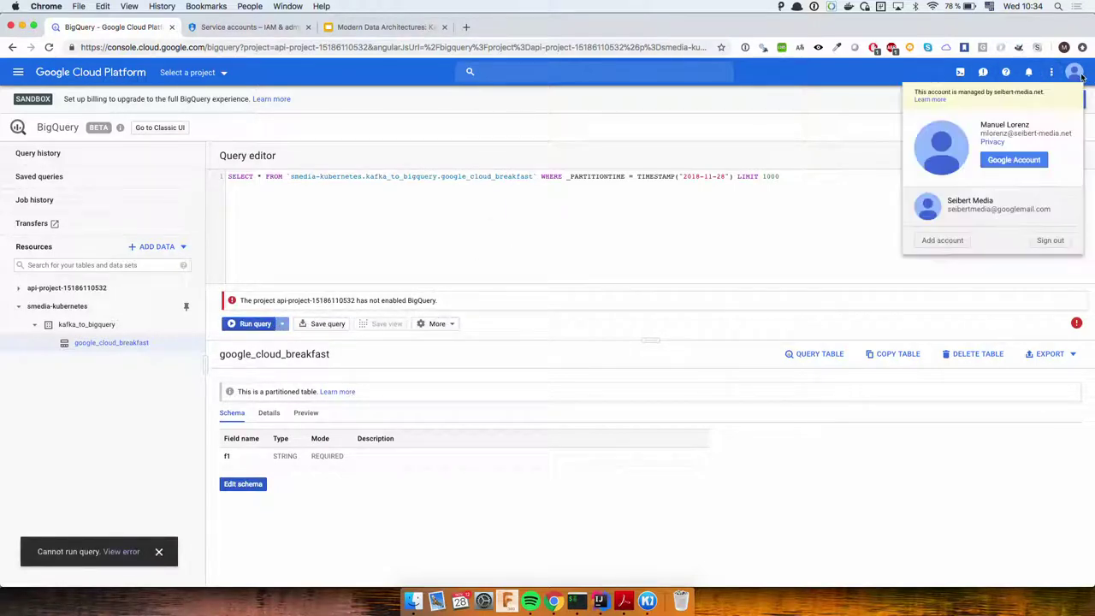
pyautogui.click(484, 293)
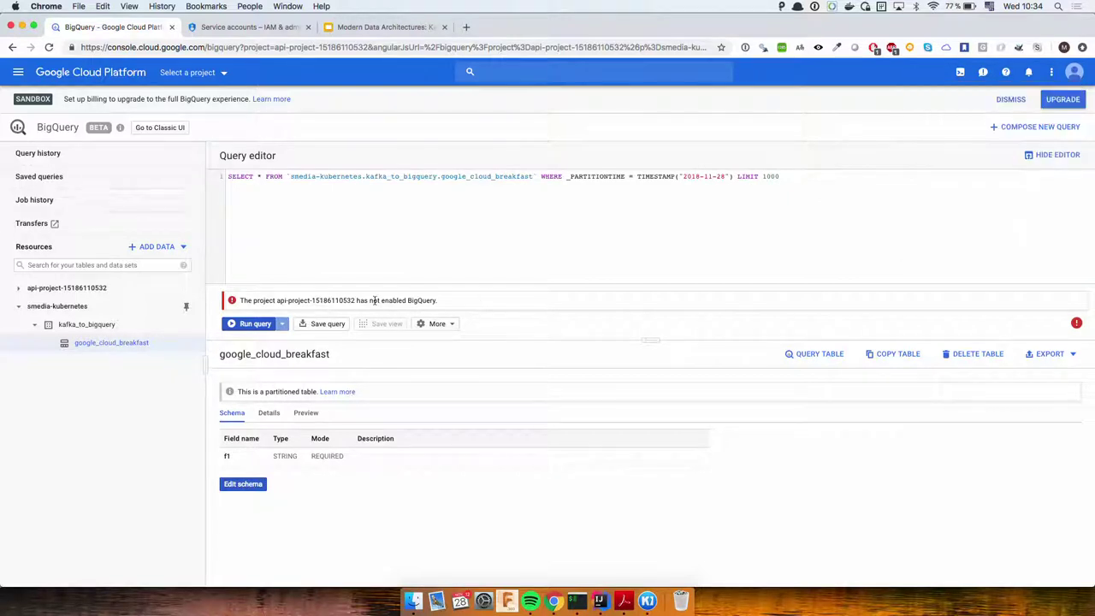
pyautogui.click(252, 323)
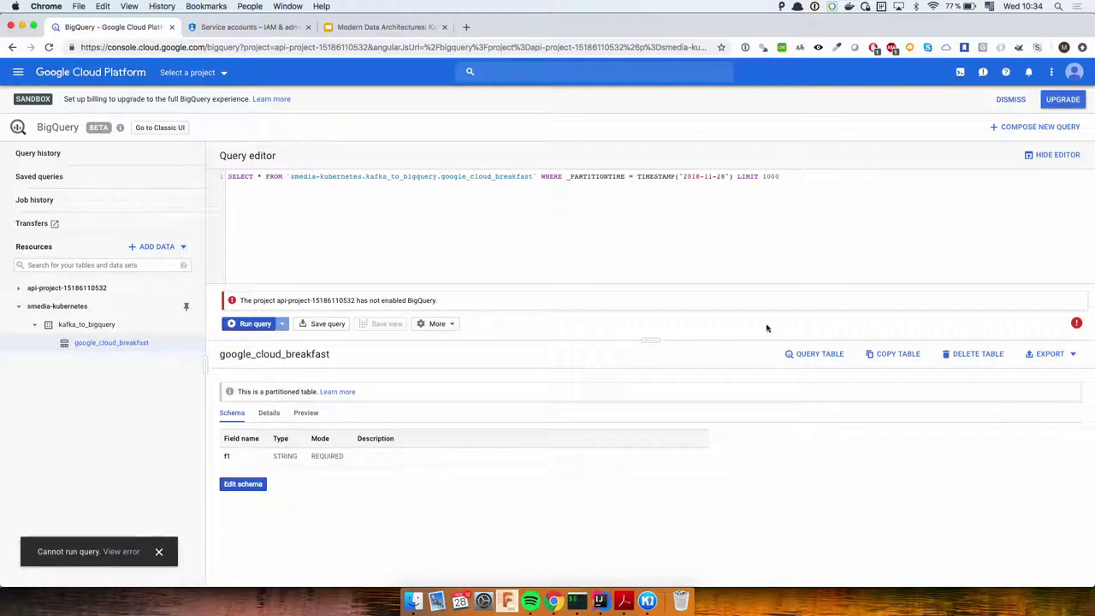
# Reload BigQuery, recreate the google_cloud_breakfast table query with SELECT * and try to run it again.
pyautogui.press('super+r')
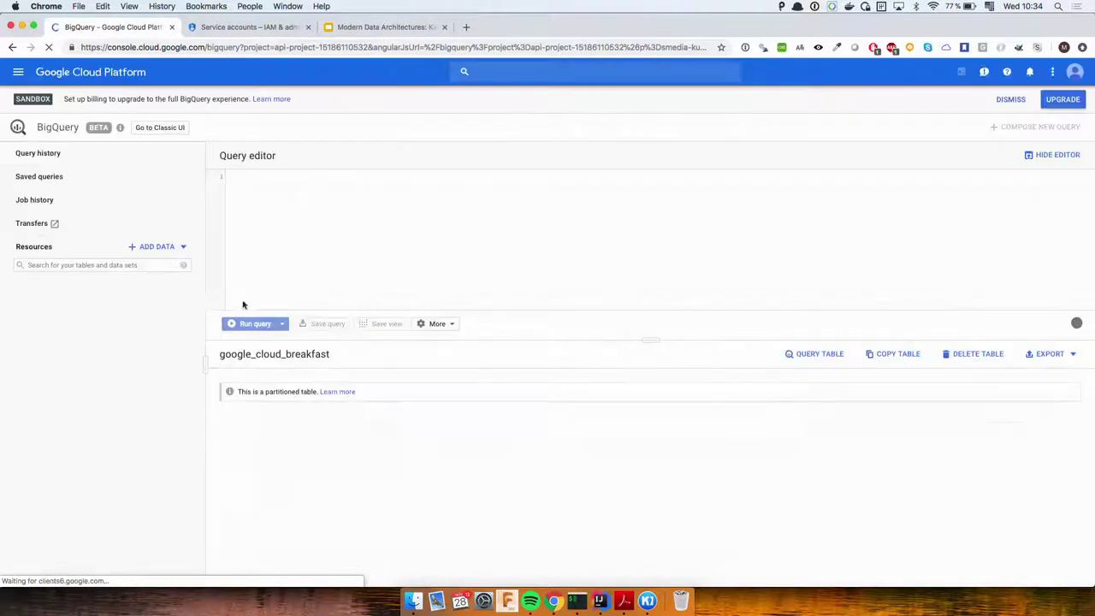
pyautogui.click(19, 307)
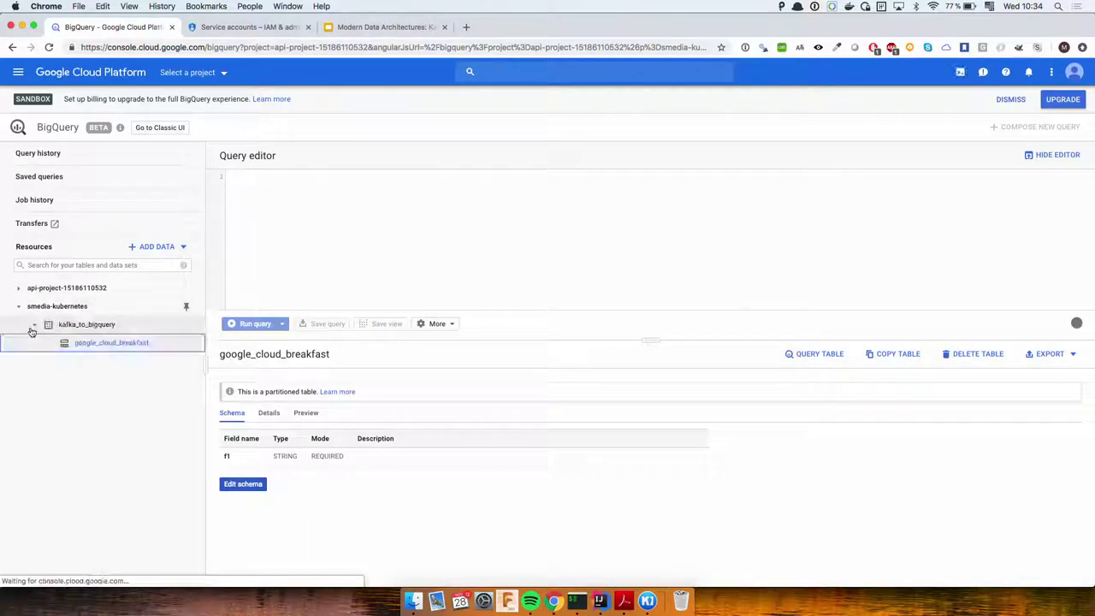
pyautogui.click(793, 357)
pyautogui.write('*')
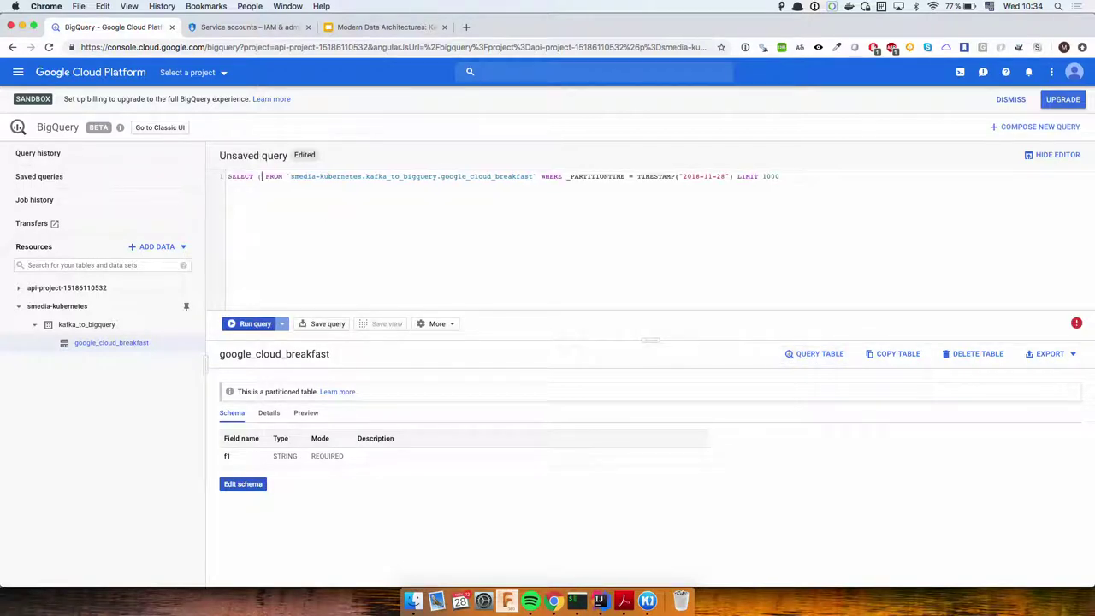
pyautogui.click(236, 325)
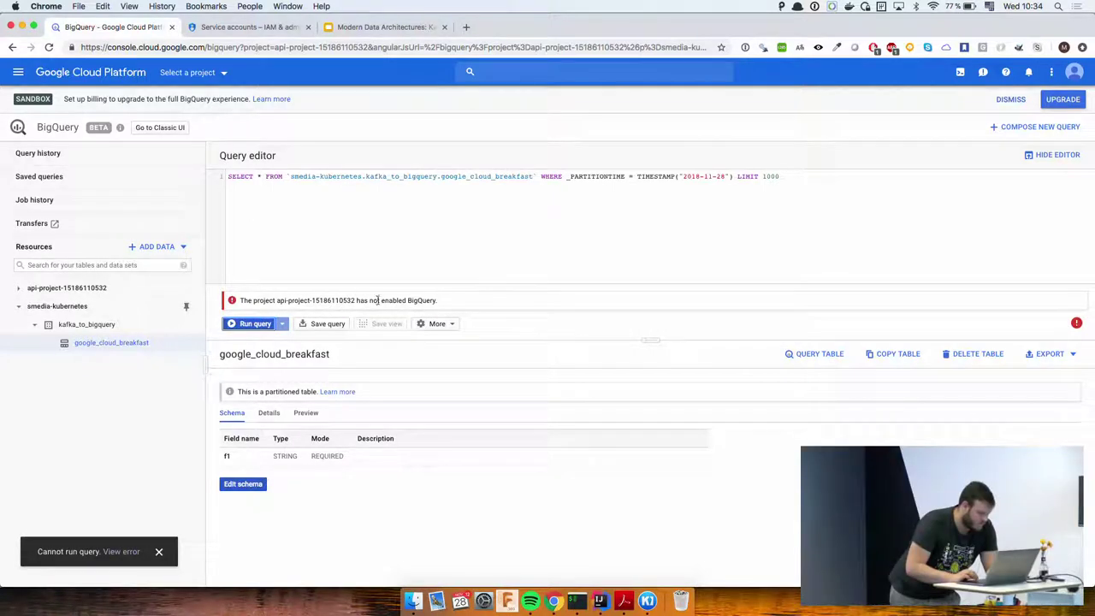
# Switch to the gce-smedia-kube project, open google_cloud_breakfast under kafka_to_bigquery, run the SELECT * query and examine its results.
pyautogui.click(221, 74)
pyautogui.click(386, 271)
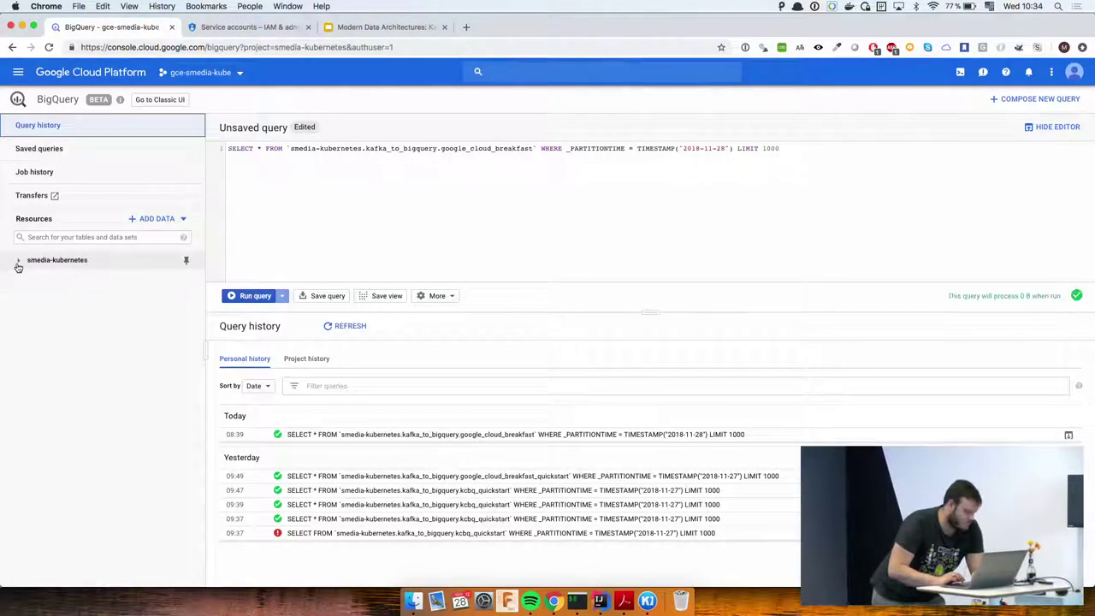
pyautogui.click(18, 260)
pyautogui.click(35, 280)
pyautogui.click(68, 296)
pyautogui.click(250, 295)
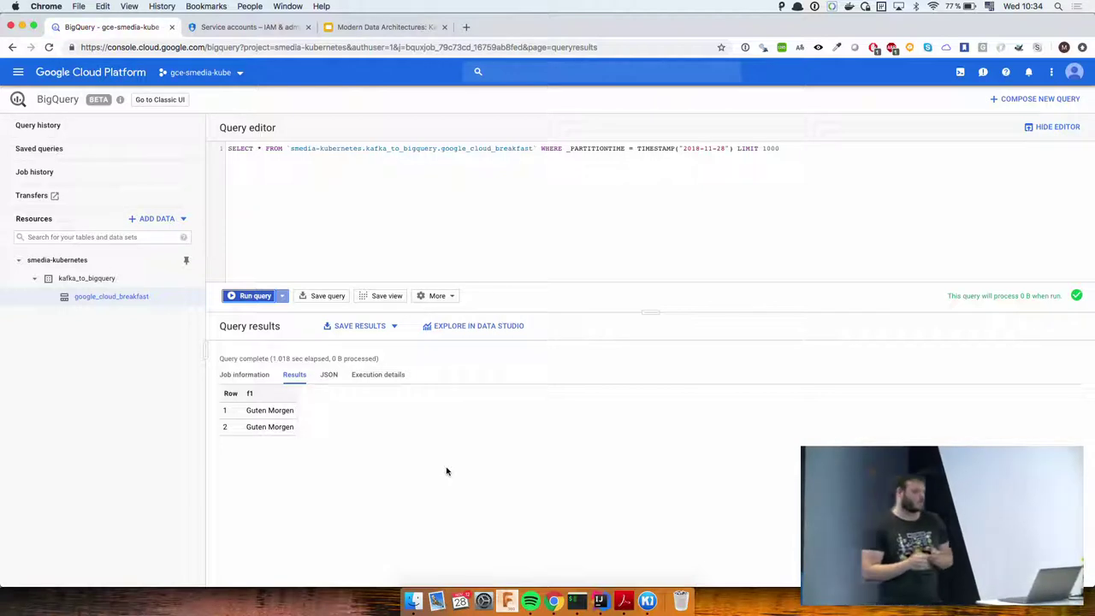
pyautogui.scroll(5, 436, 462)
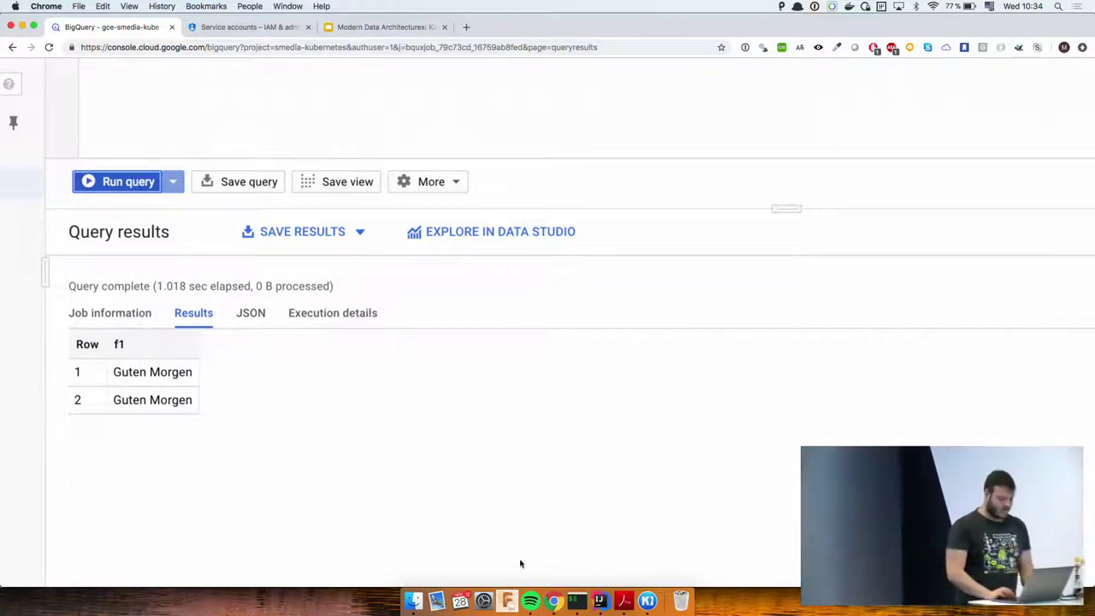
# Switch to iTerm2 and send the message {"f1":"Schoenen Tag noch!"} through the Avro console producer.
pyautogui.click(577, 602)
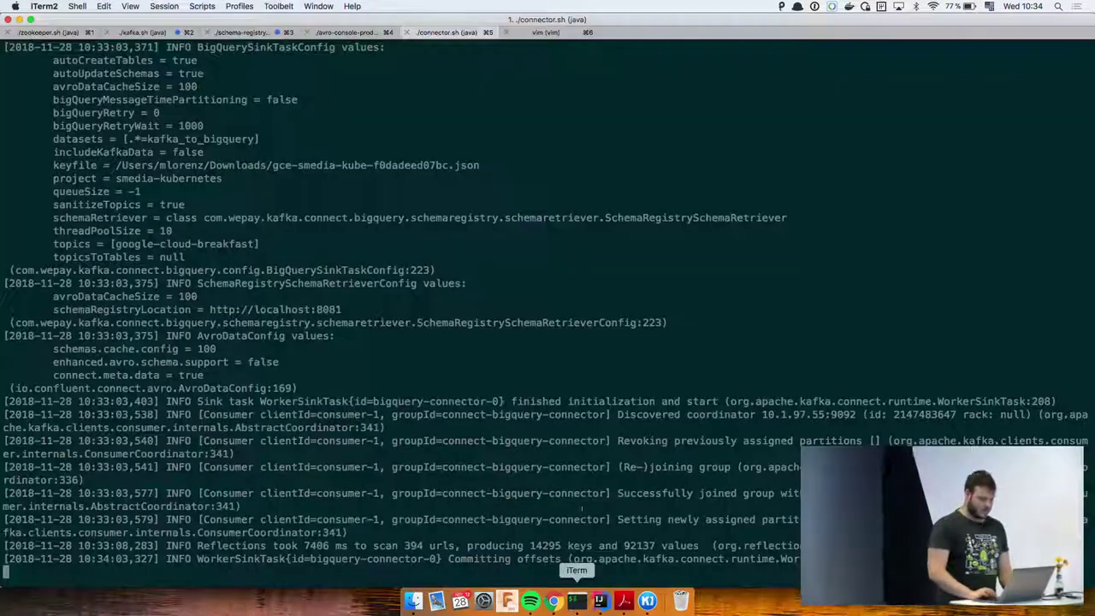
pyautogui.click(351, 33)
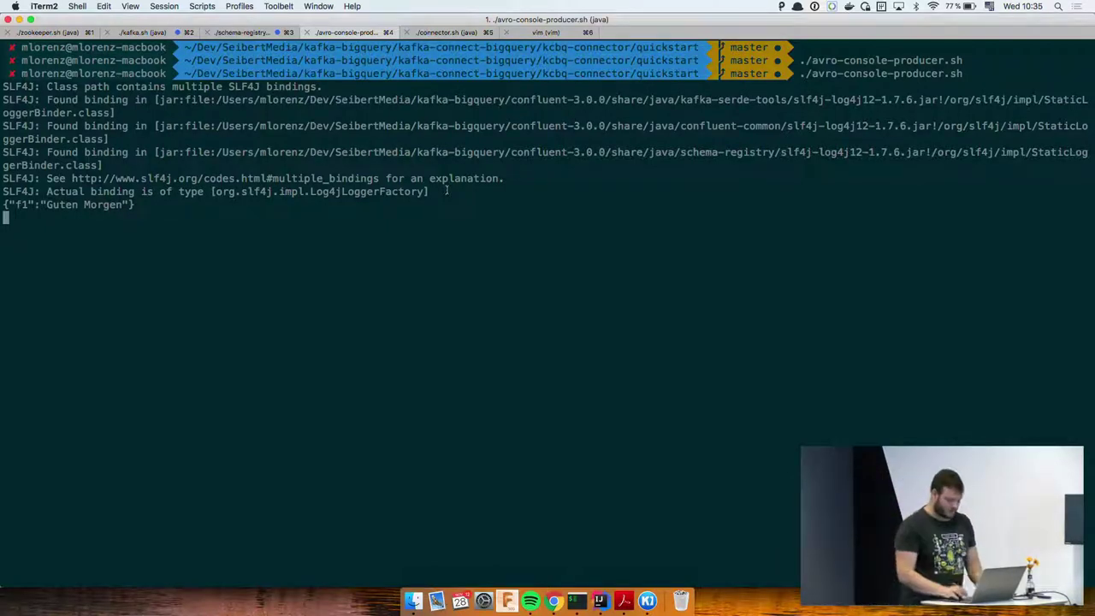
pyautogui.write('{"')
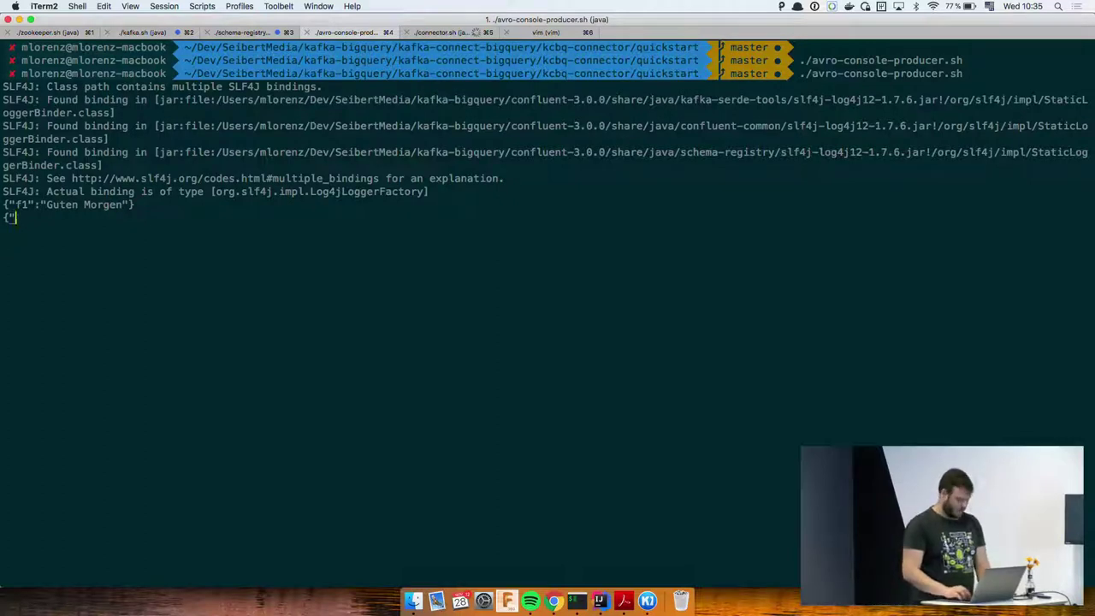
pyautogui.write('f1"')
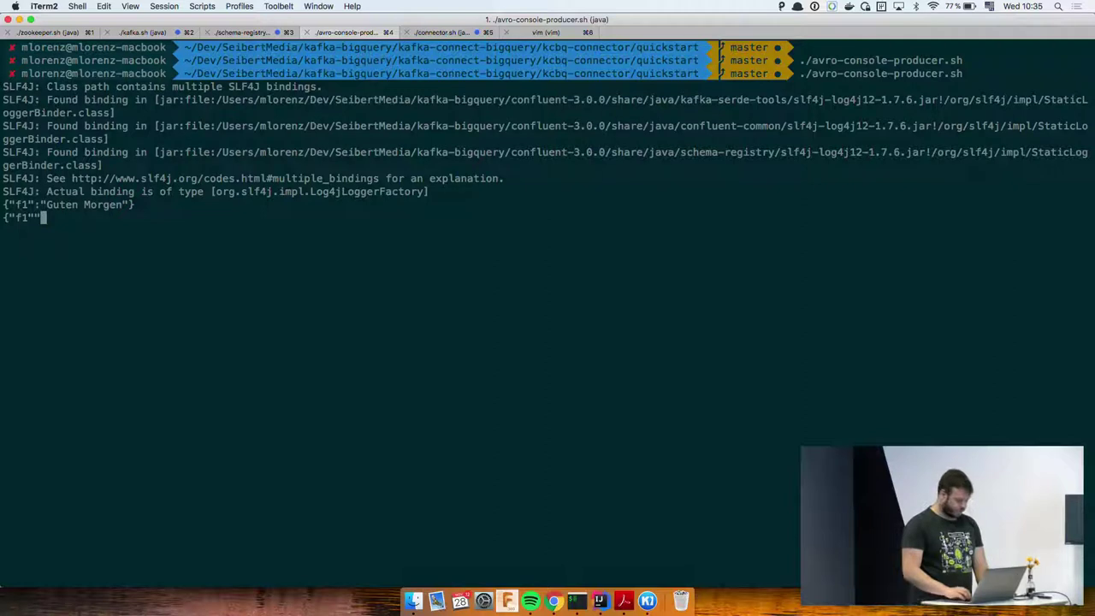
pyautogui.write(':')
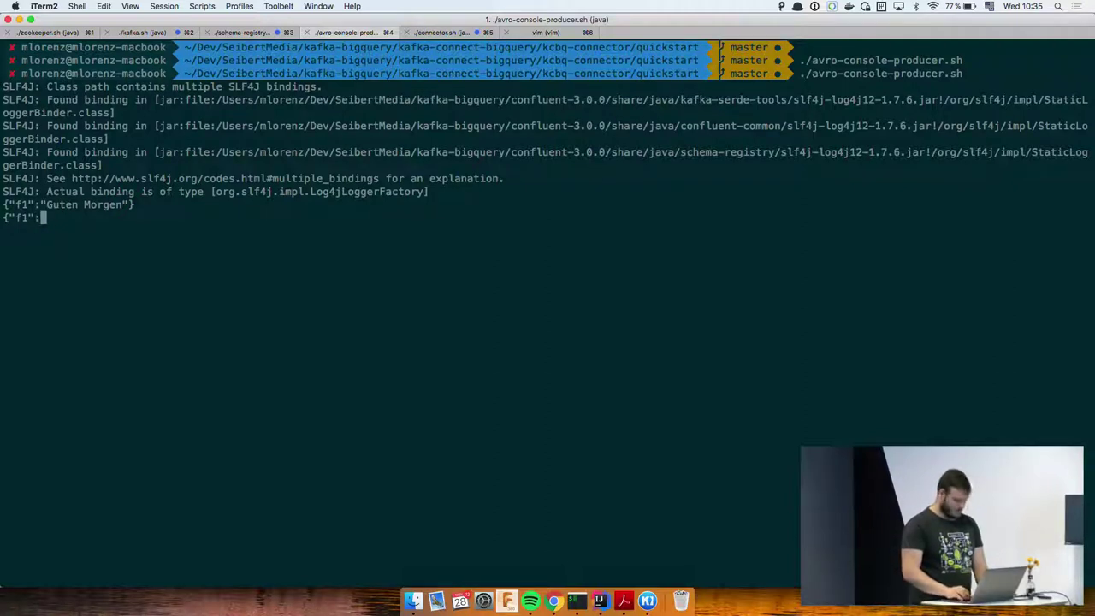
pyautogui.write('"S')
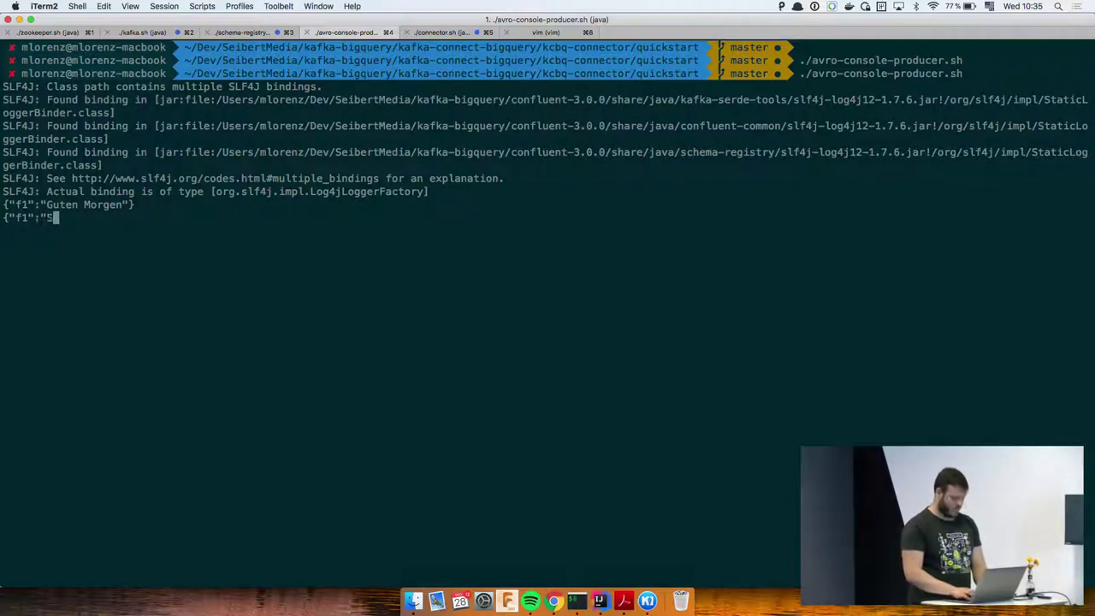
pyautogui.write('cho')
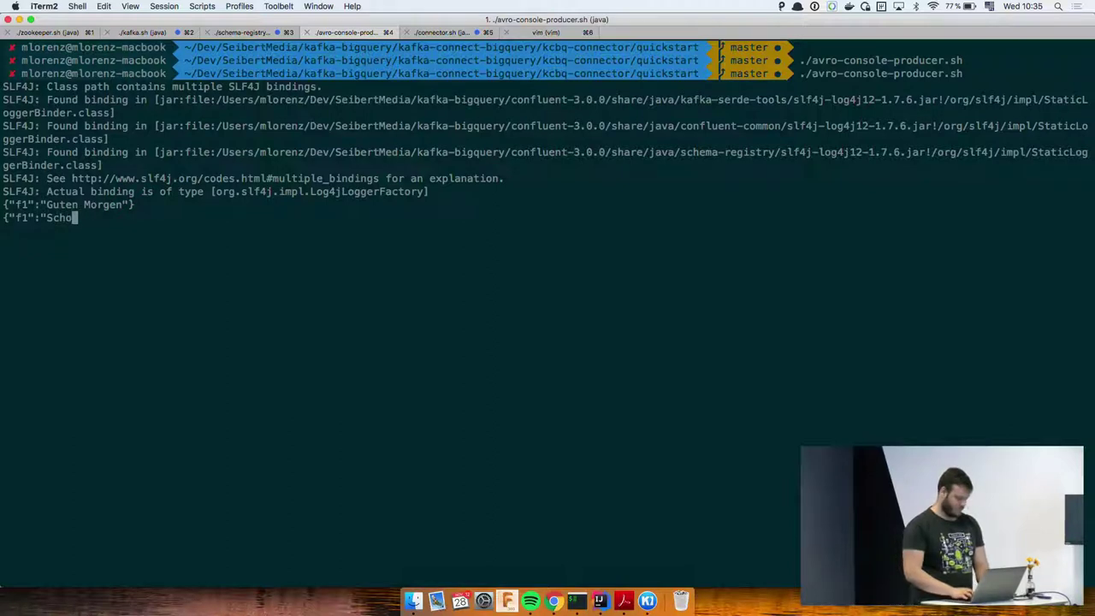
pyautogui.write('enen Tag noch')
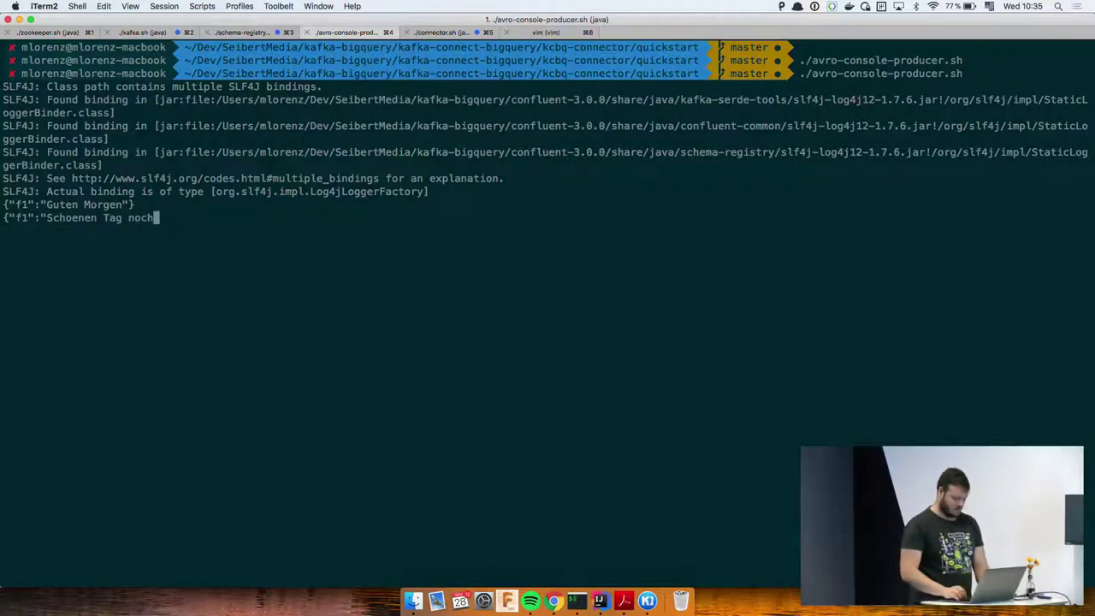
pyautogui.write('!"}')
pyautogui.press('Return')
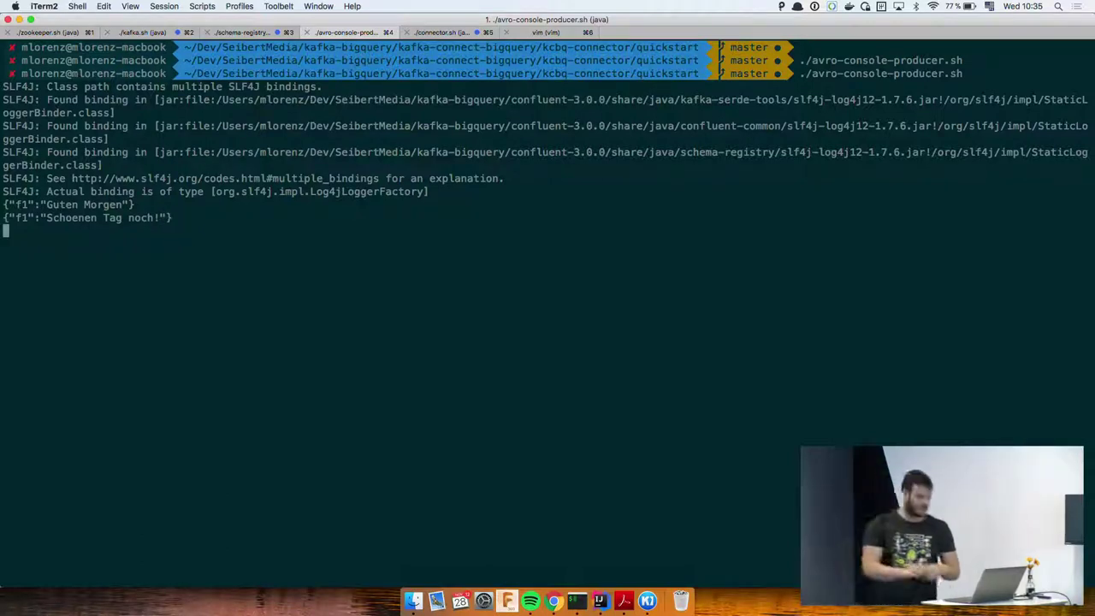
# Return to BigQuery in Chrome, rerun the google_cloud_breakfast query and check the results for the new message.
pyautogui.click(554, 601)
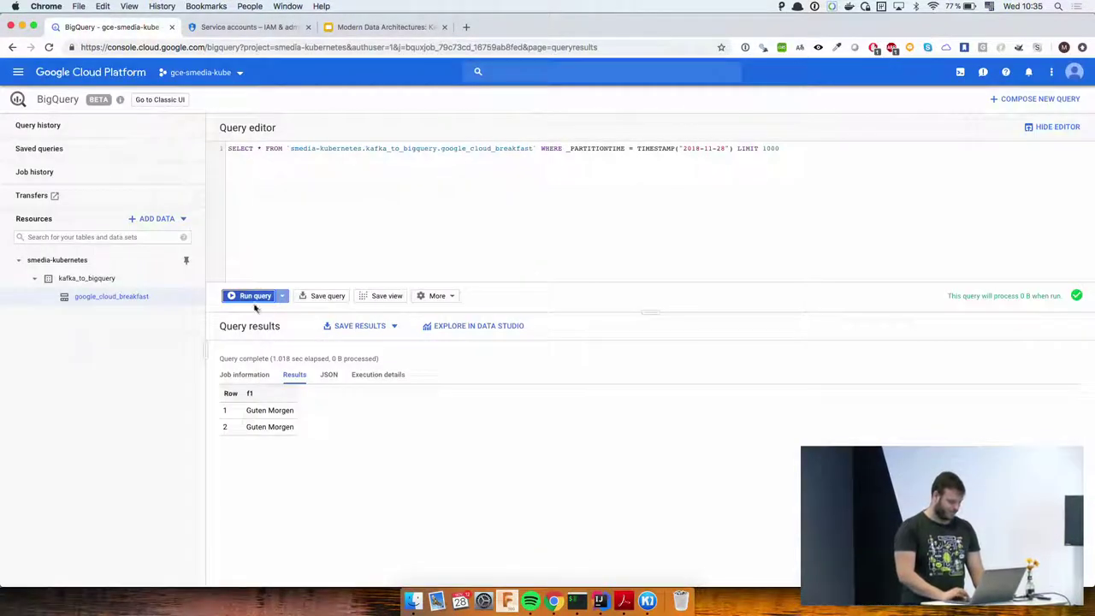
pyautogui.click(252, 299)
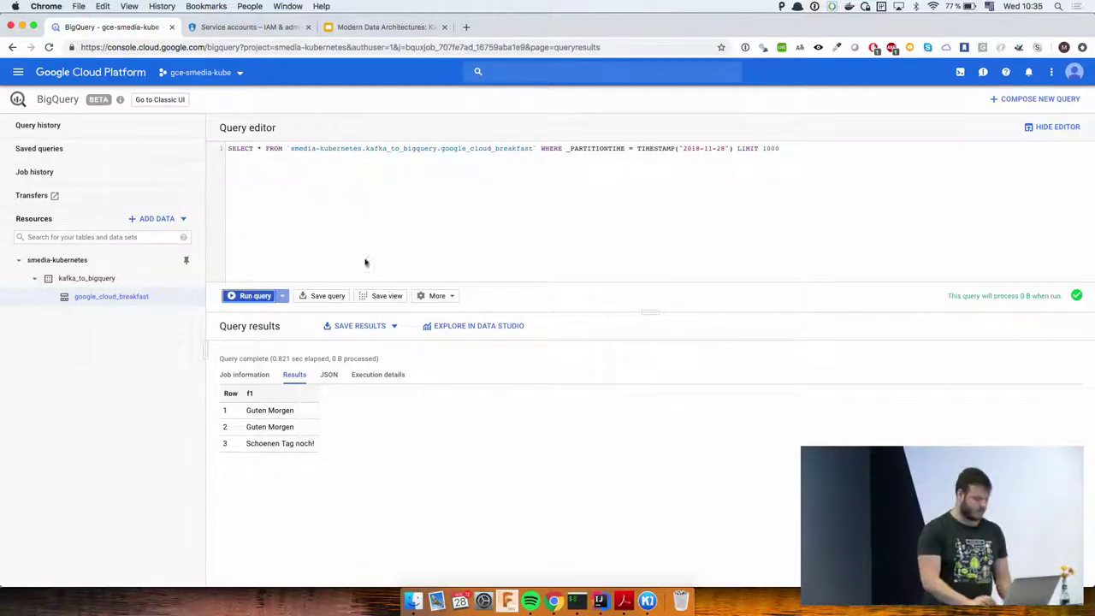
pyautogui.scroll(5, 340, 431)
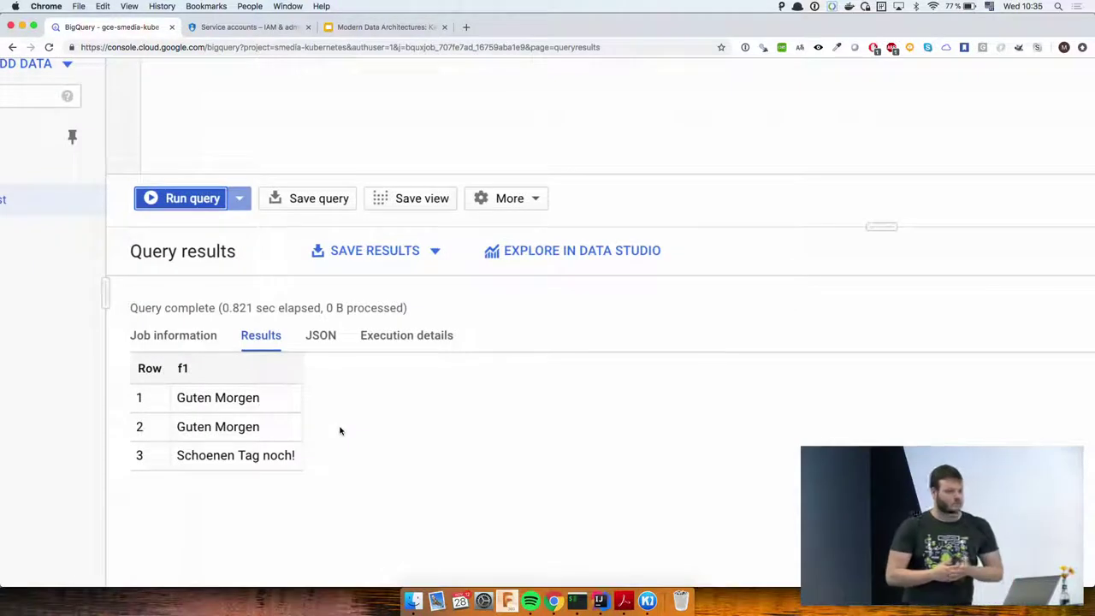